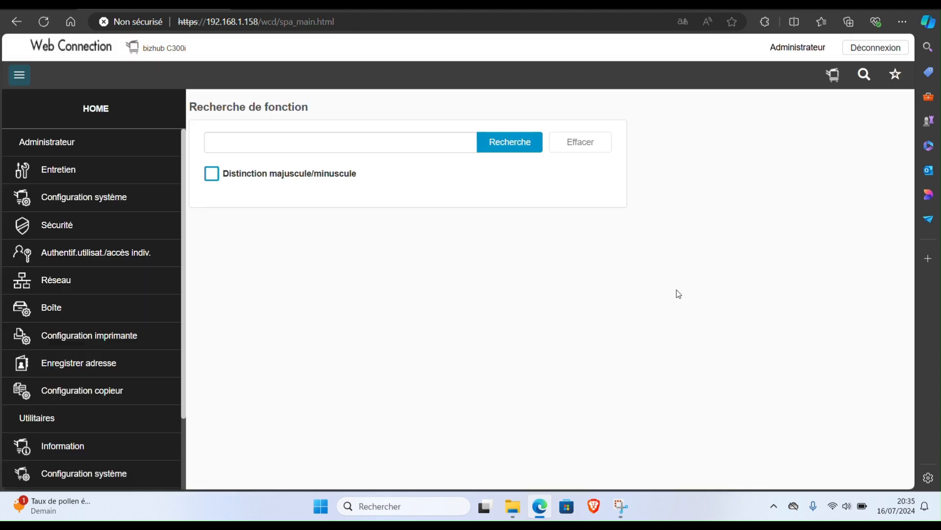
# Step: Delete the existing KM-C300i device certificate from the PKI configuration in the security settings and acknowledge the notice
pyautogui.click(114, 233)
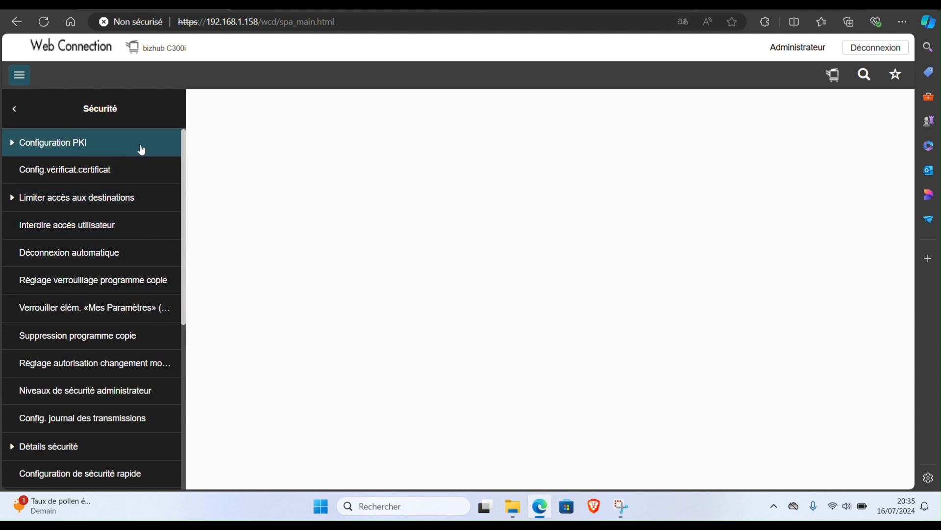
pyautogui.click(140, 148)
pyautogui.click(141, 148)
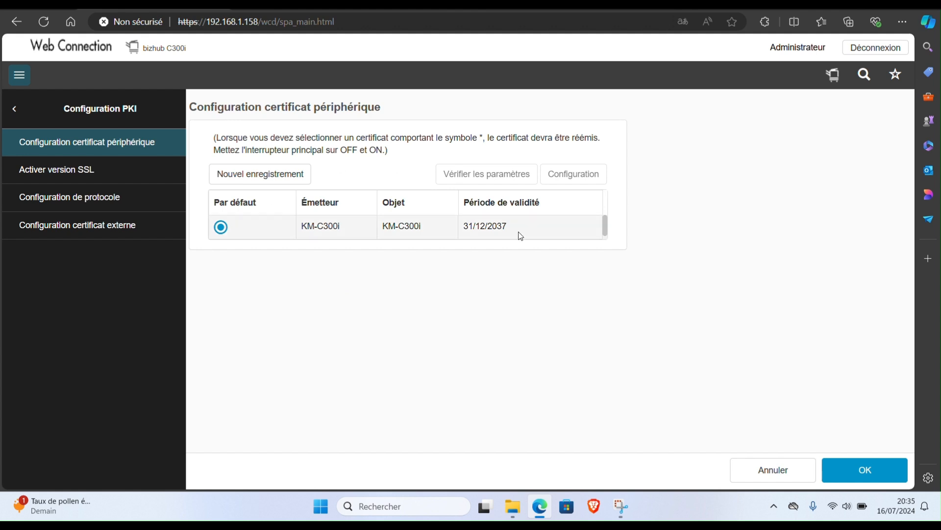
pyautogui.click(319, 237)
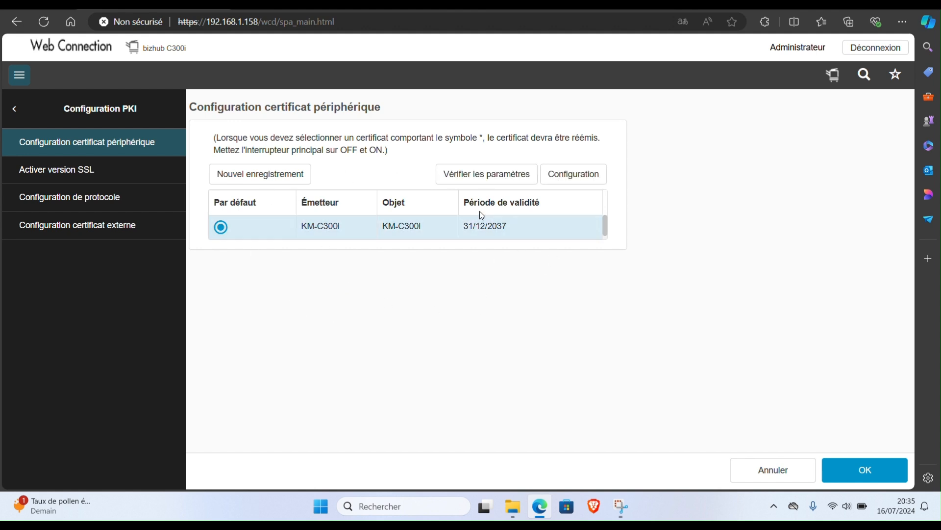
pyautogui.click(588, 175)
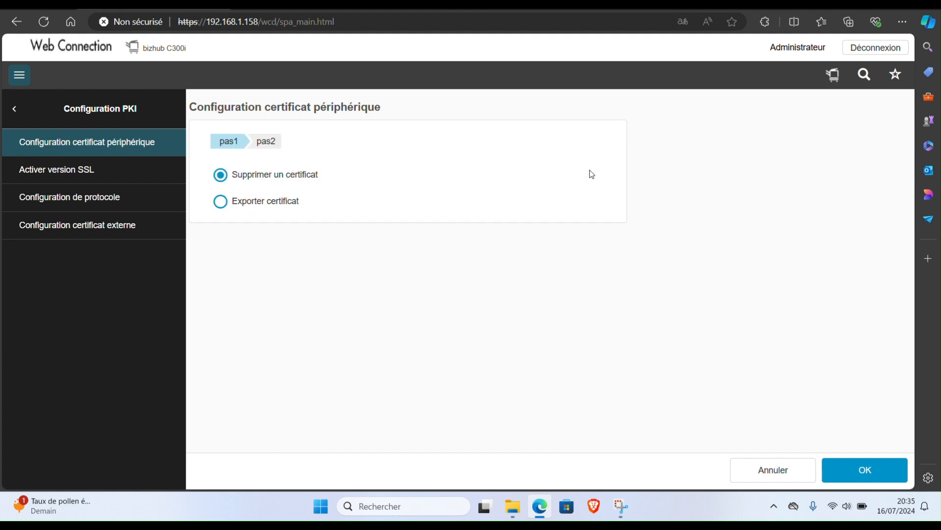
pyautogui.click(846, 476)
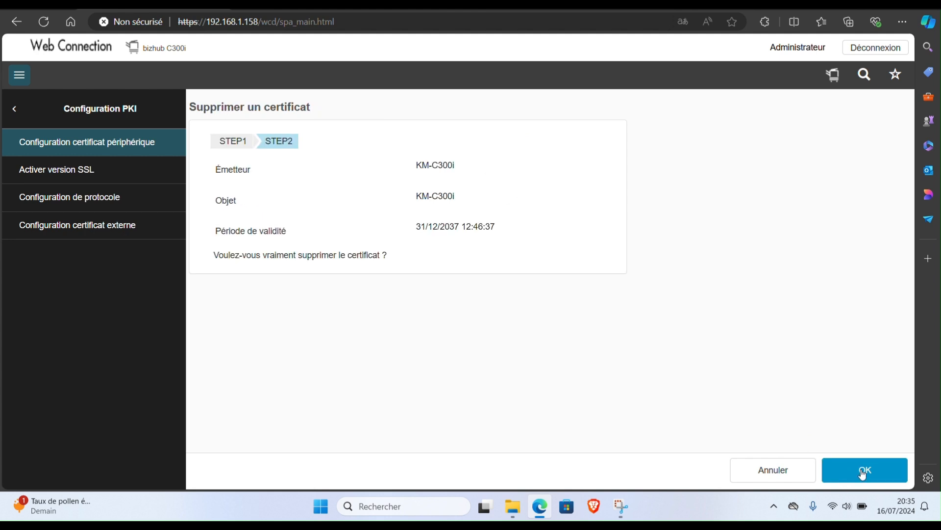
pyautogui.click(863, 473)
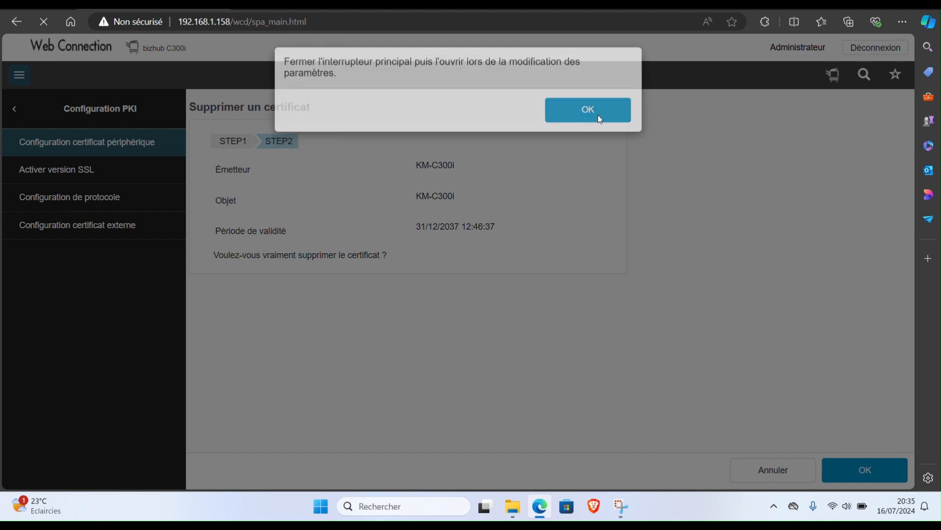
pyautogui.click(598, 114)
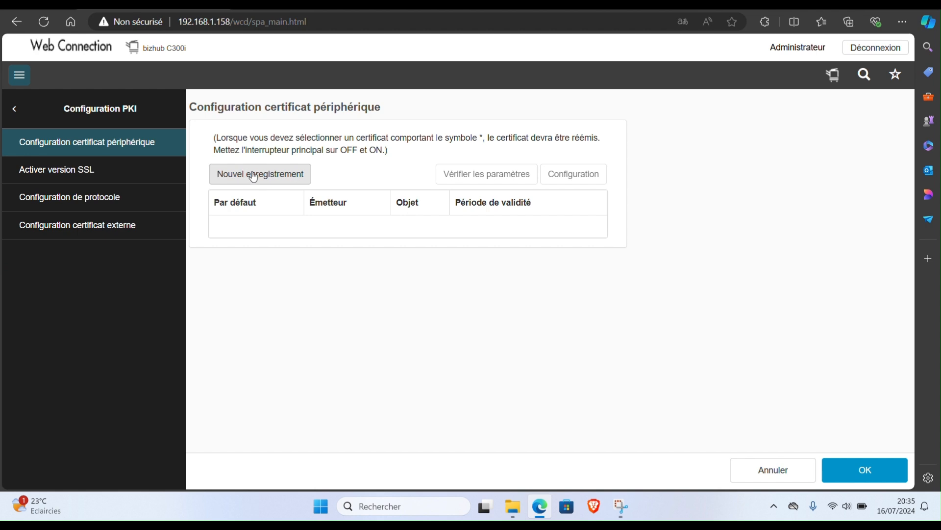
# Step: Start a new self-signed device certificate and enter navato as both the department (Département) and the account name (Nom de compte)
pyautogui.click(272, 178)
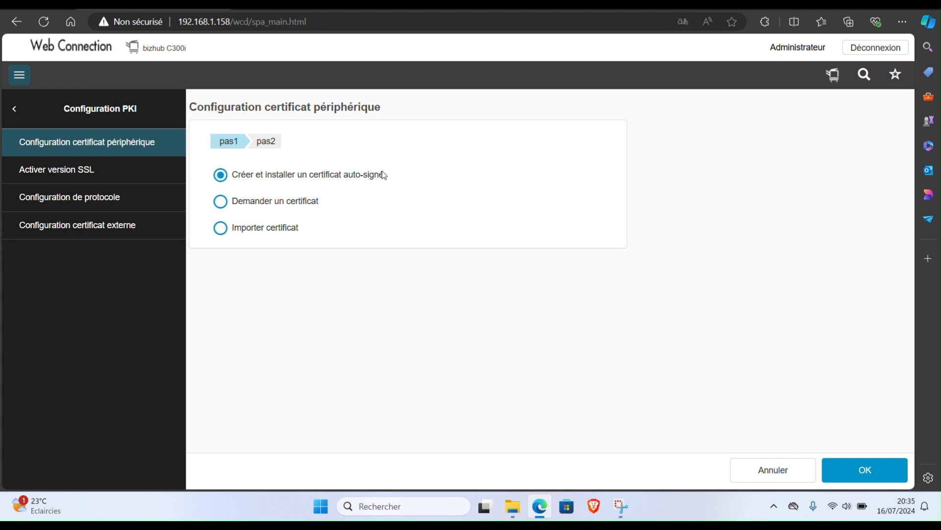
pyautogui.click(847, 470)
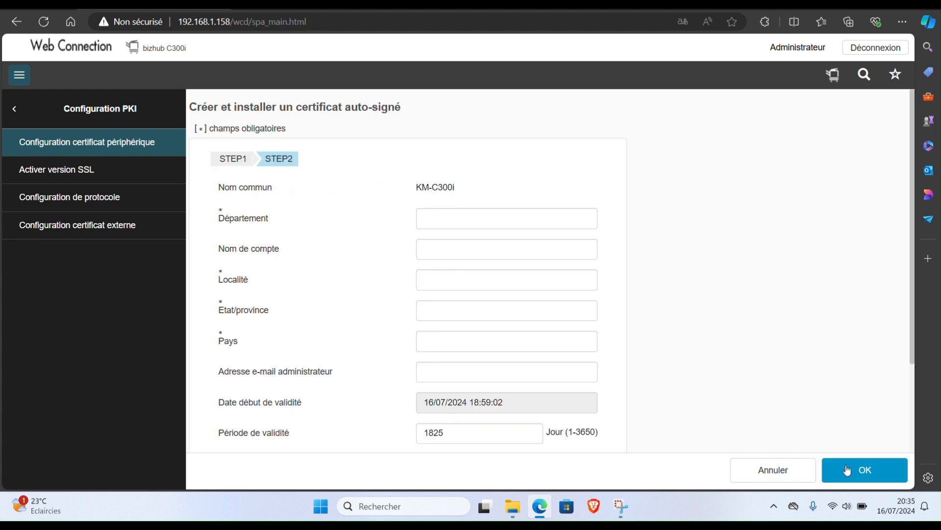
pyautogui.click(487, 220)
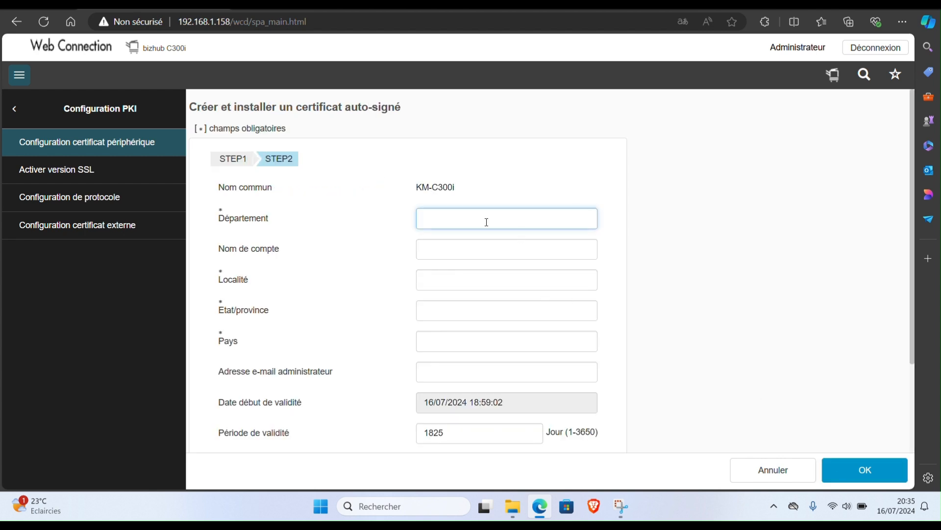
pyautogui.write('navatp')
pyautogui.press('Tab')
pyautogui.scroll(-3, 487, 222)
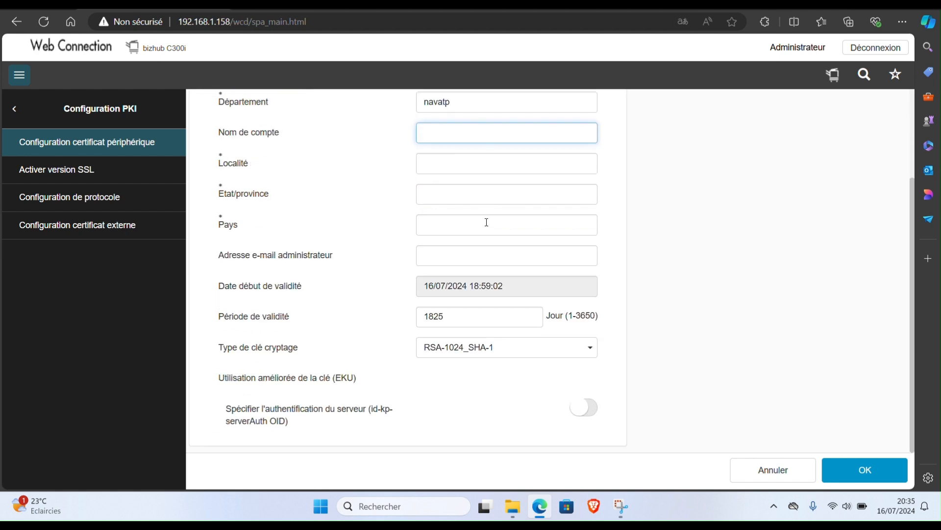
pyautogui.scroll(3, 487, 222)
pyautogui.click(494, 203)
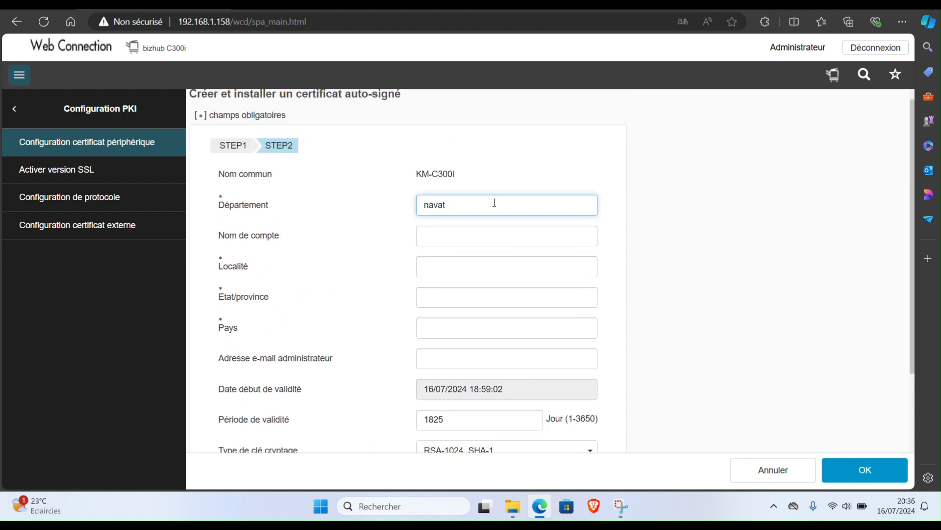
pyautogui.doubleClick(494, 203)
pyautogui.hotkey('ctrl', 'c')
pyautogui.click(475, 226)
pyautogui.hotkey('ctrl', 'v')
# Step: Enter FR as the certificate's locality, state/province and country
pyautogui.click(461, 265)
pyautogui.write('FR')
pyautogui.press('Tab')
pyautogui.write('FR')
pyautogui.click(461, 266)
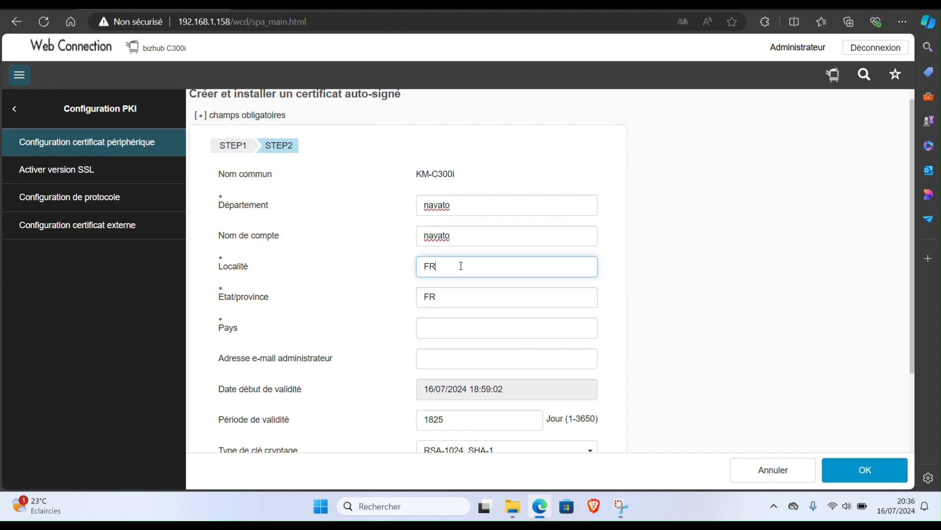
pyautogui.press('Tab')
pyautogui.write('FR')
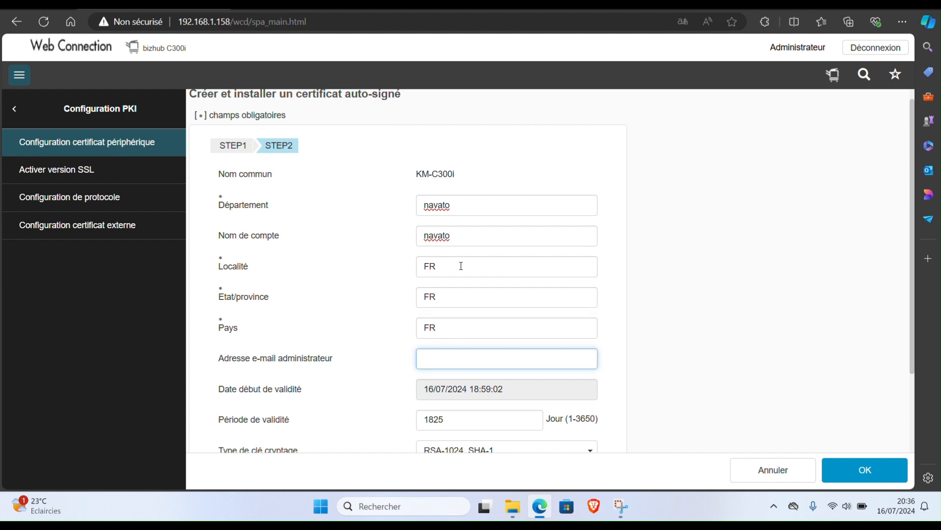
# Step: Set the certificate's validity period to 3650 days and its encryption key type to RSA-2048_SHA-256
pyautogui.scroll(-1, 460, 266)
pyautogui.click(475, 405)
pyautogui.doubleClick(483, 390)
pyautogui.write('3650')
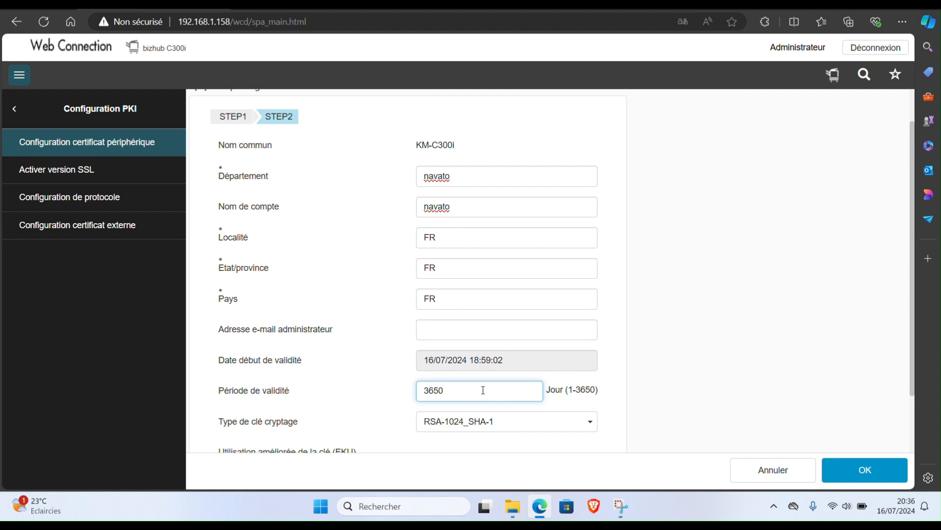
pyautogui.click(479, 422)
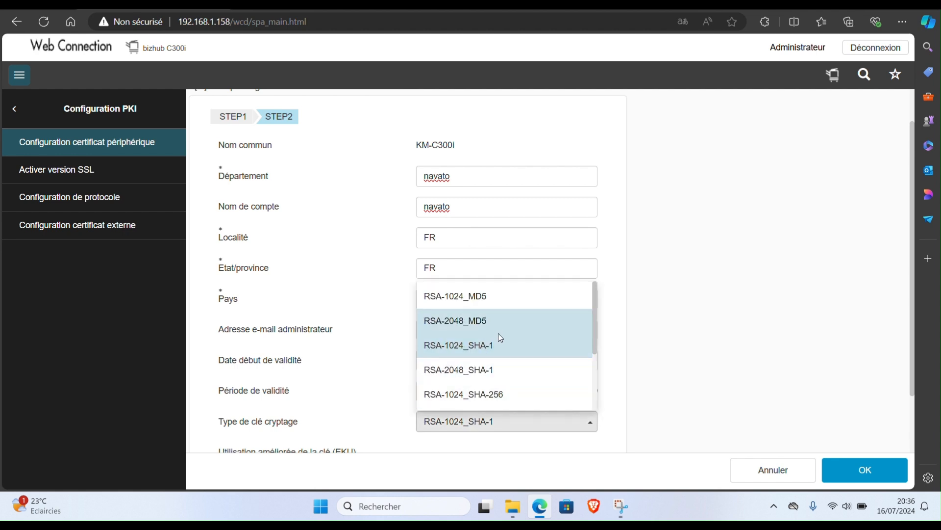
pyautogui.scroll(-1, 514, 371)
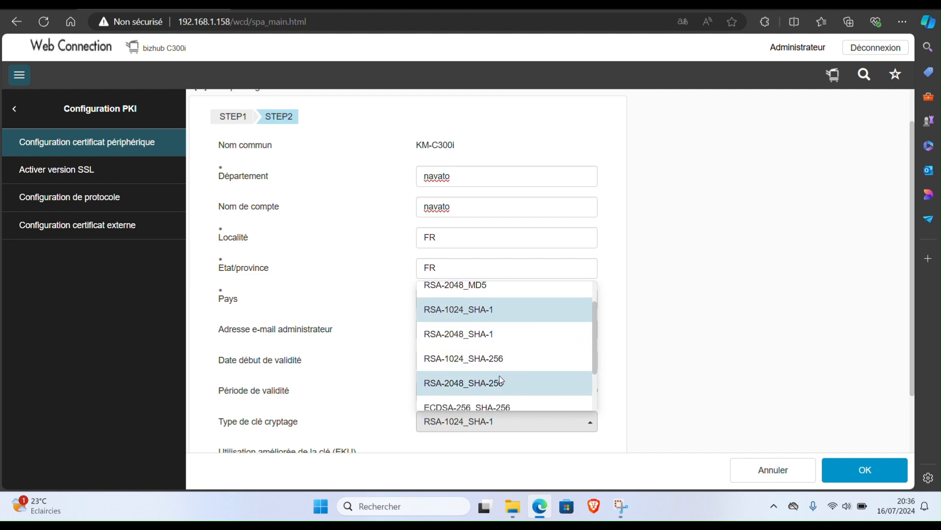
pyautogui.click(500, 380)
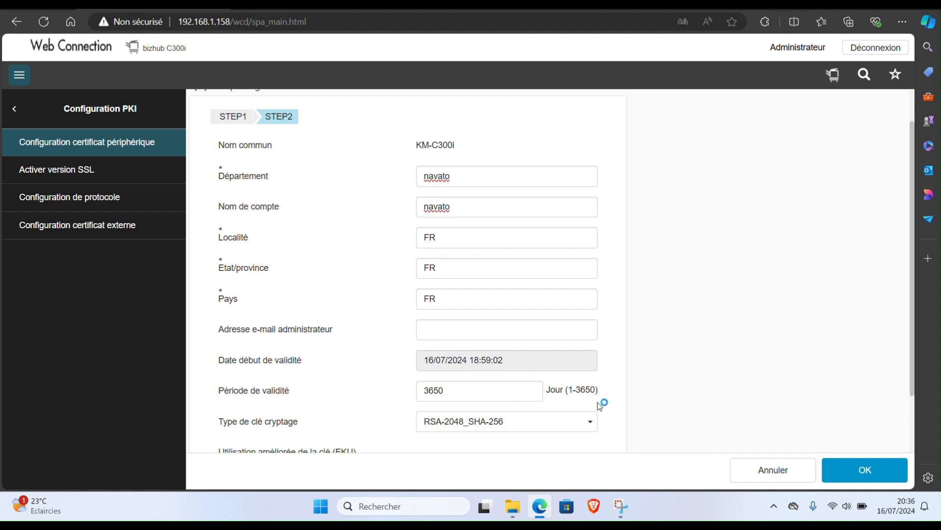
# Step: Create and install the self-signed certificate with the entered details and acknowledge the completion notice
pyautogui.scroll(-3, 758, 391)
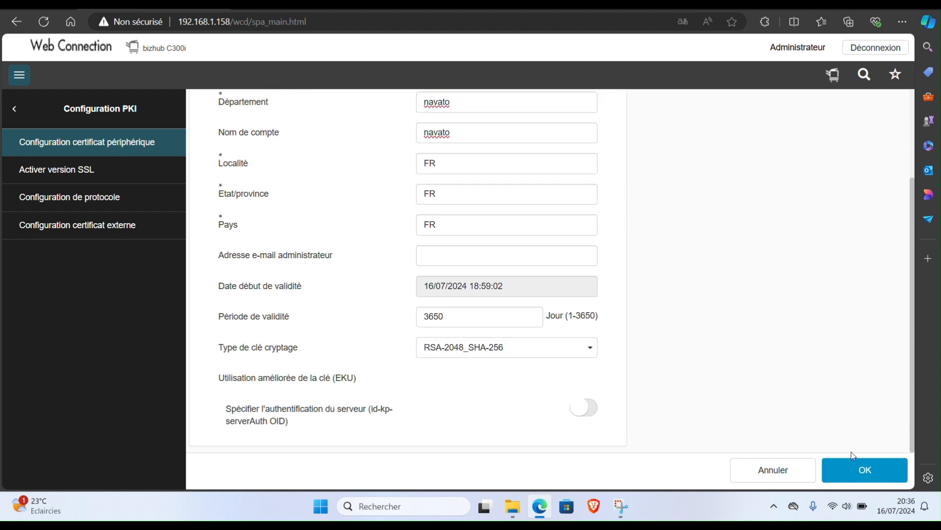
pyautogui.click(863, 479)
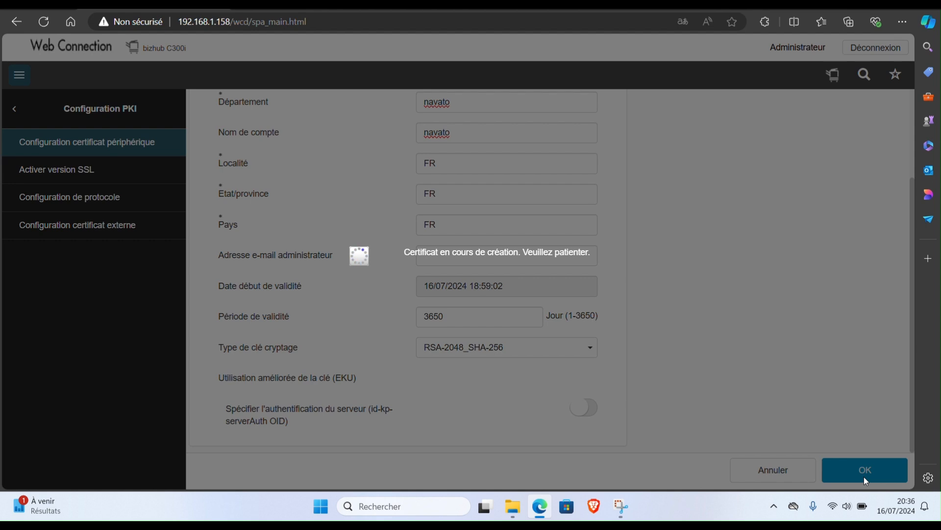
pyautogui.click(589, 103)
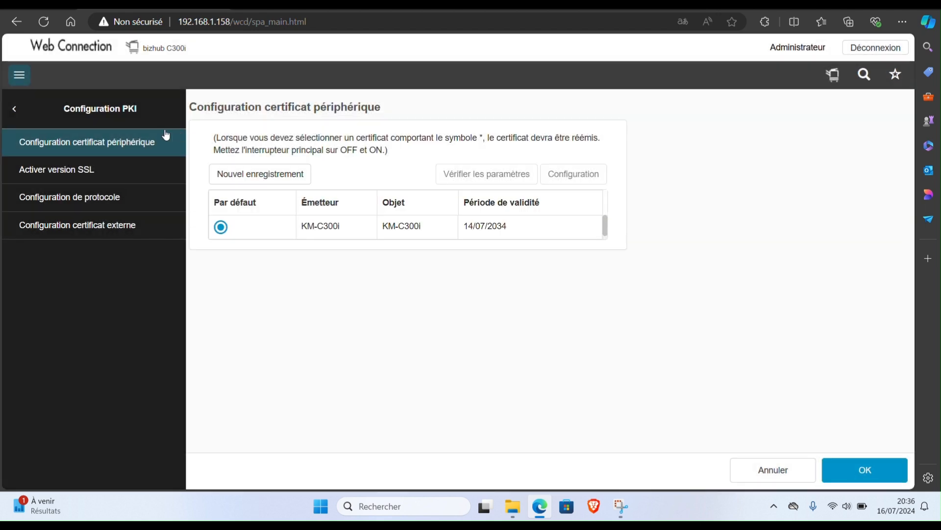
# Step: In the SSL version settings, set the SSL/TLS mode to Mode admin., with TLSv1.3 as maximum and TLSv1.0 as minimum version
pyautogui.click(124, 174)
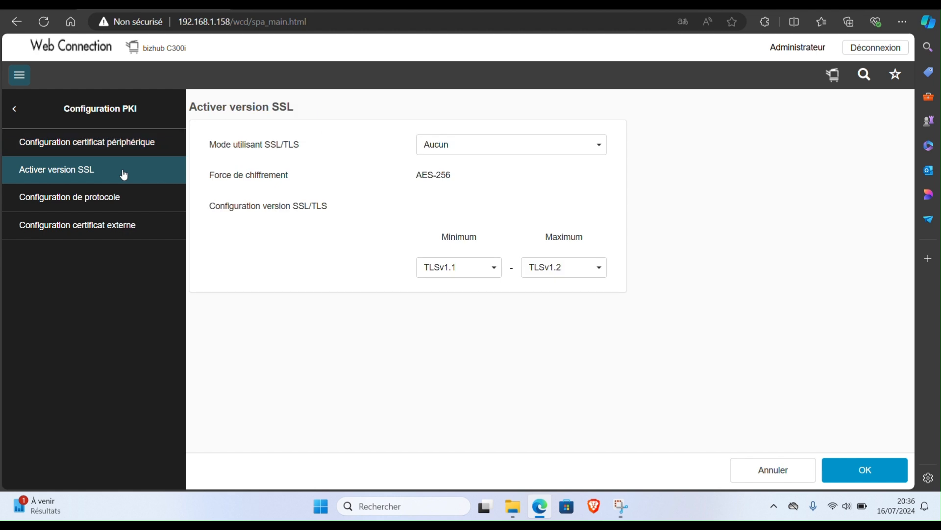
pyautogui.click(455, 146)
pyautogui.click(470, 196)
pyautogui.click(568, 270)
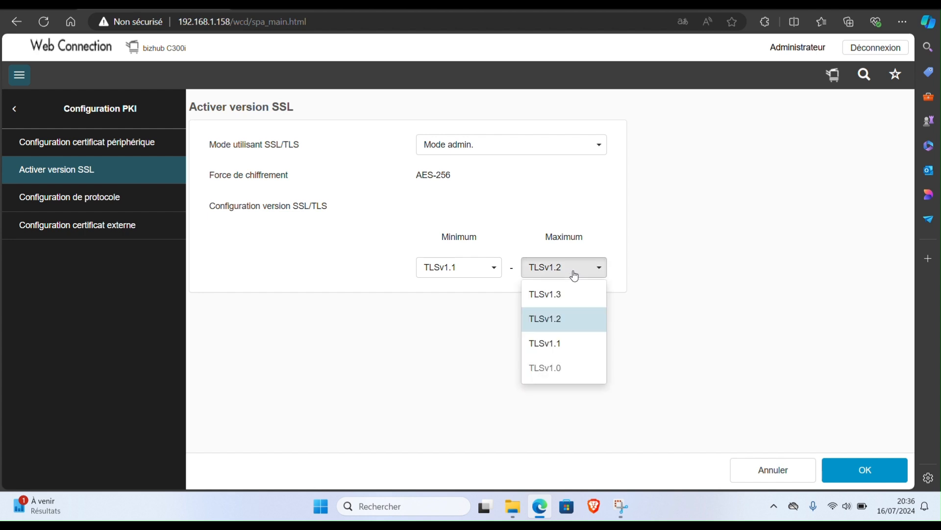
pyautogui.click(572, 294)
pyautogui.click(459, 275)
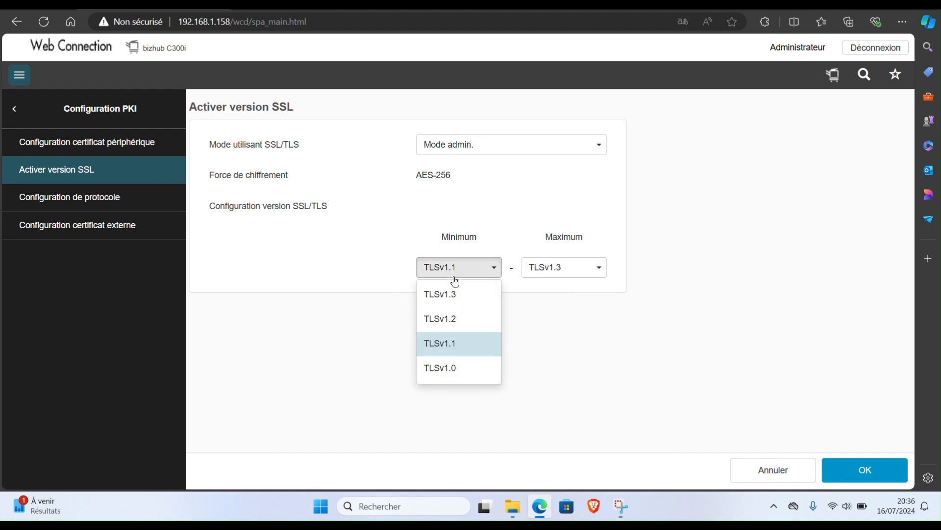
pyautogui.click(463, 378)
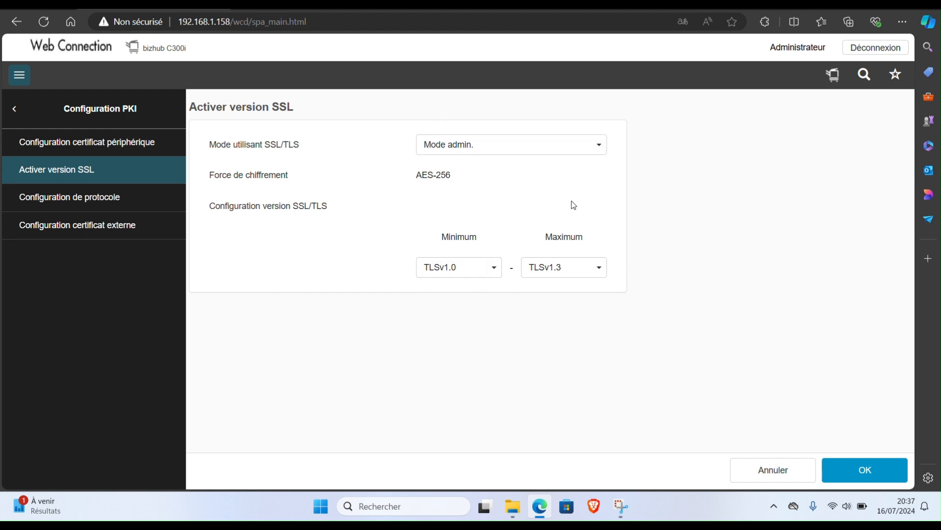
# Step: Apply the SSL/TLS settings and continue to 192.168.1.158 past the browser's certificate warning
pyautogui.click(845, 470)
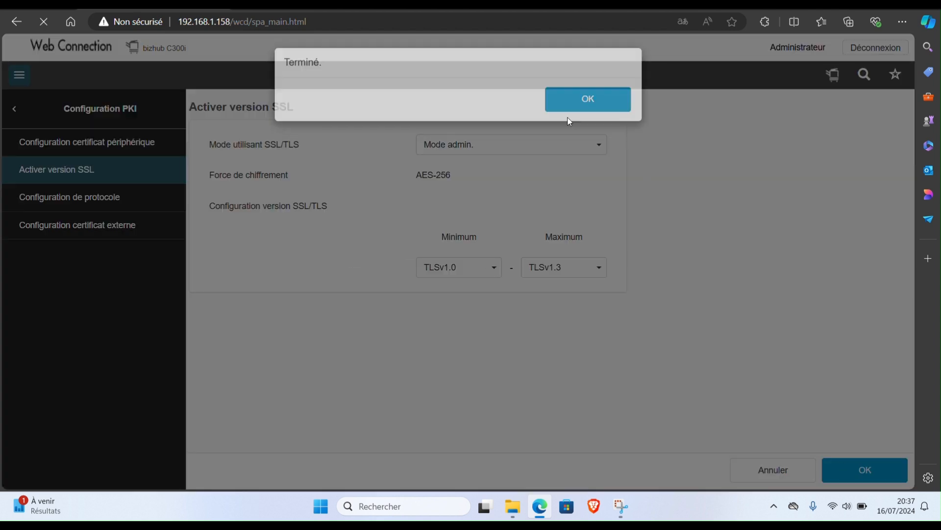
pyautogui.click(566, 115)
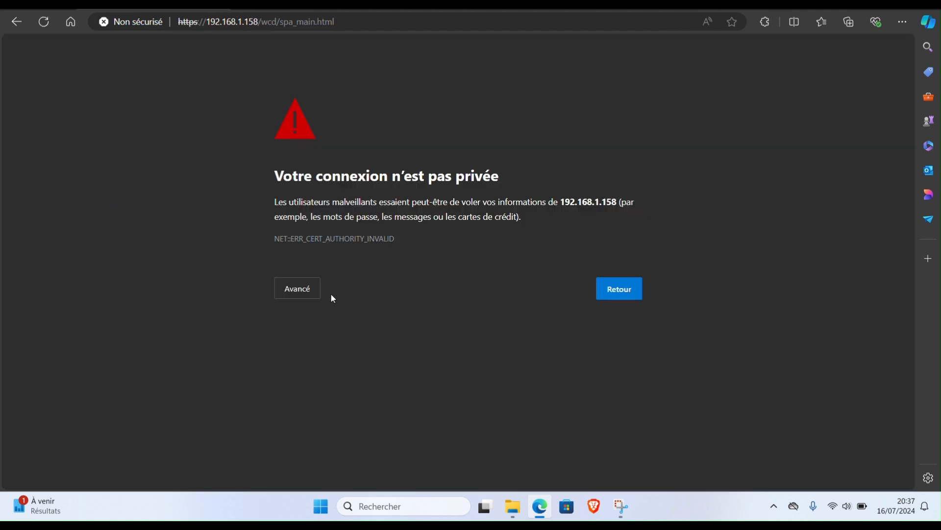
pyautogui.click(305, 296)
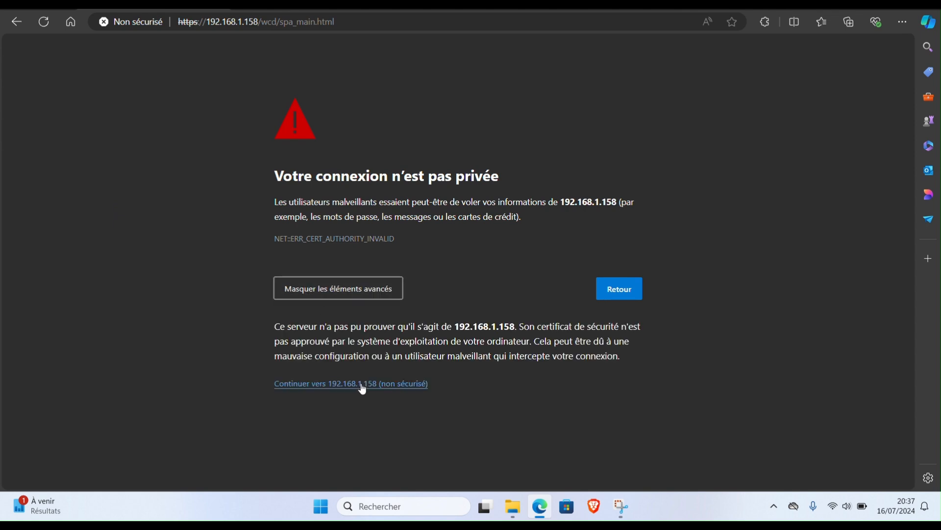
pyautogui.click(362, 383)
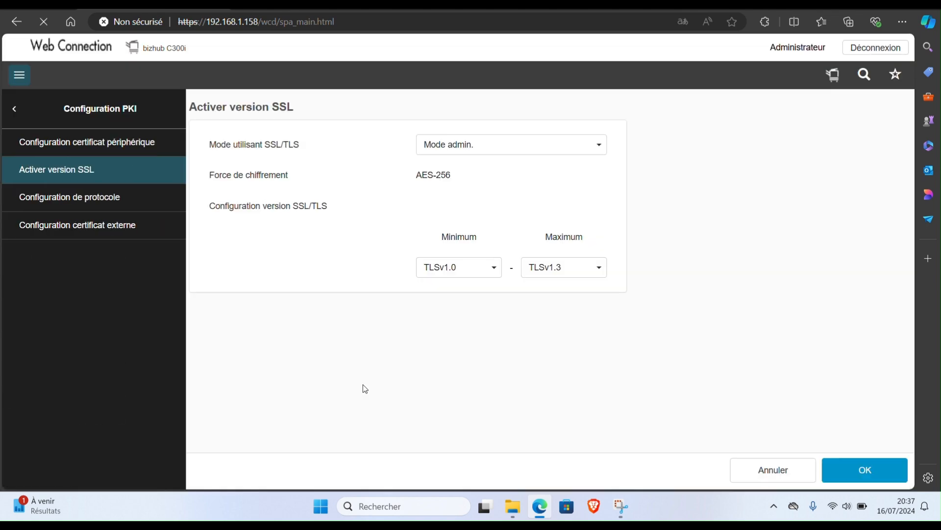
# Step: In the protocol configuration, assign the KM-C300i certificate to the SSL Port TCP protocol
pyautogui.click(132, 203)
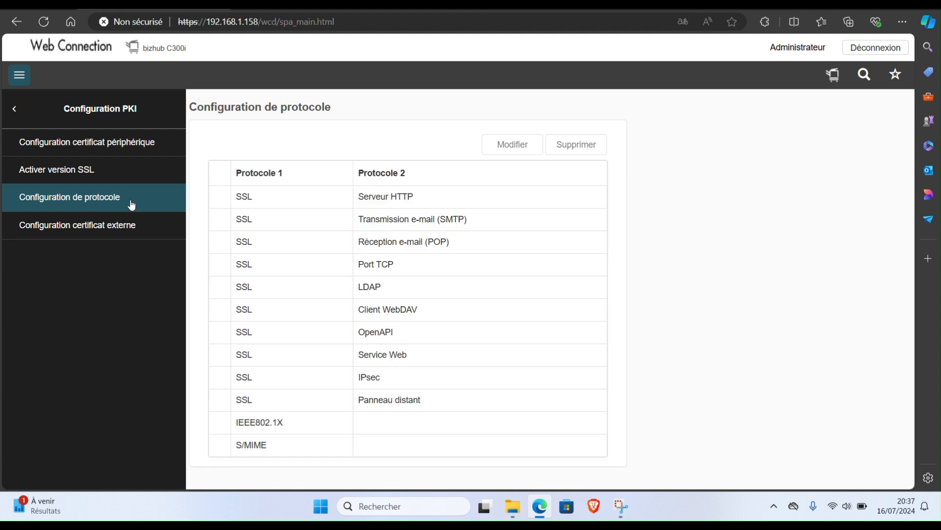
pyautogui.click(411, 263)
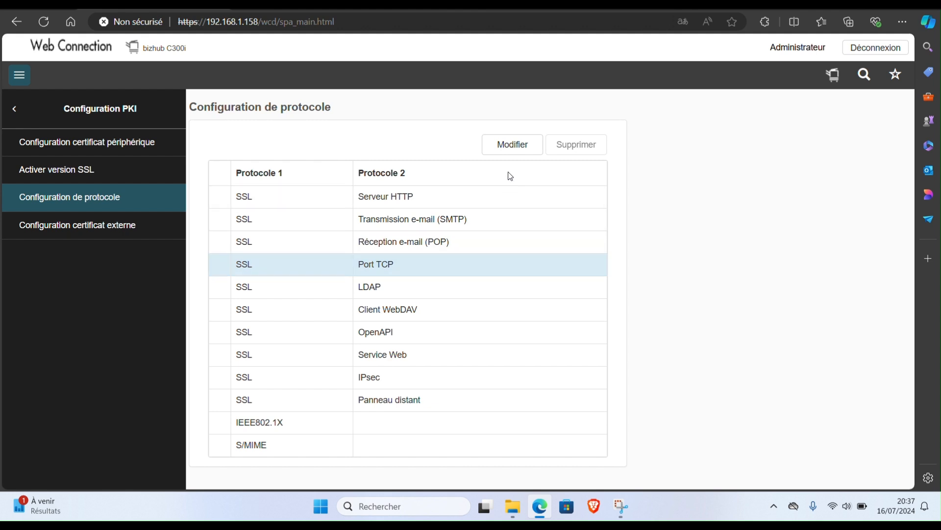
pyautogui.click(521, 146)
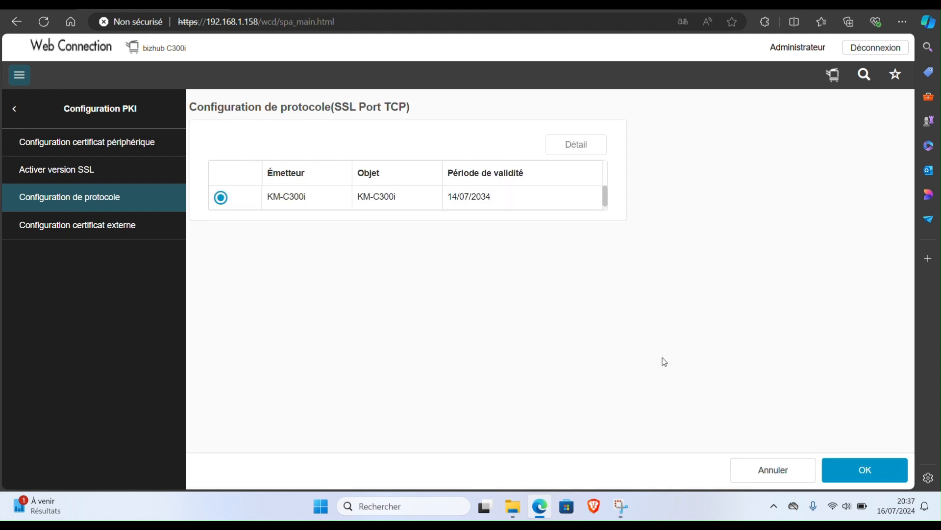
pyautogui.click(858, 482)
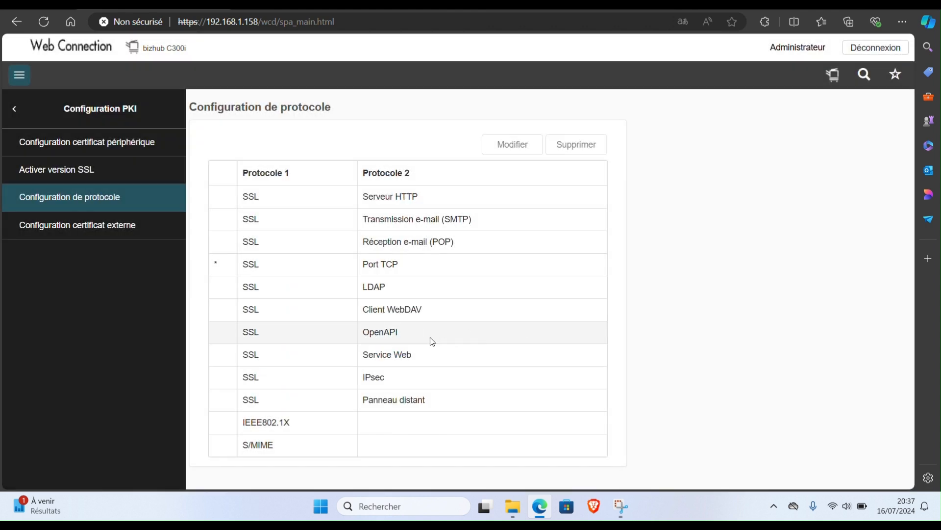
# Step: Assign the KM-C300i certificate to the SSL OpenAPI protocol and acknowledge the completion notice
pyautogui.click(300, 335)
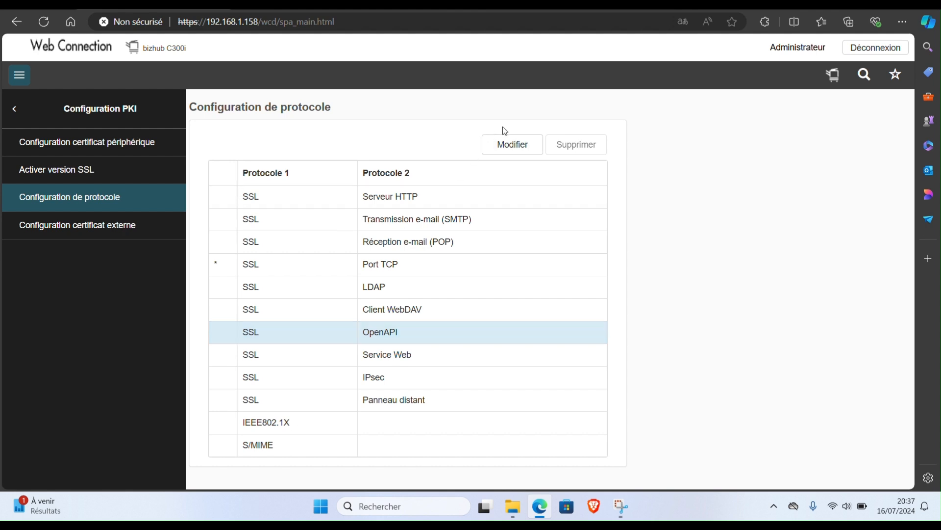
pyautogui.click(512, 144)
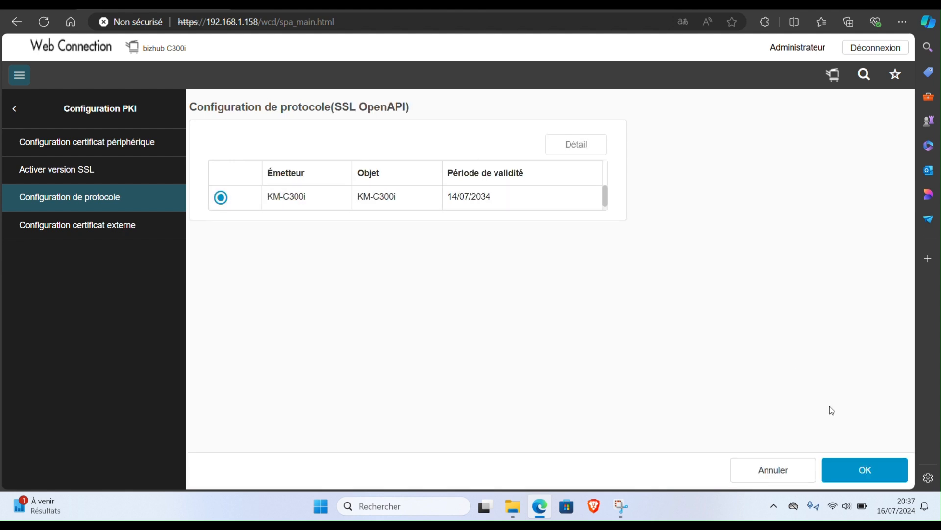
pyautogui.click(854, 468)
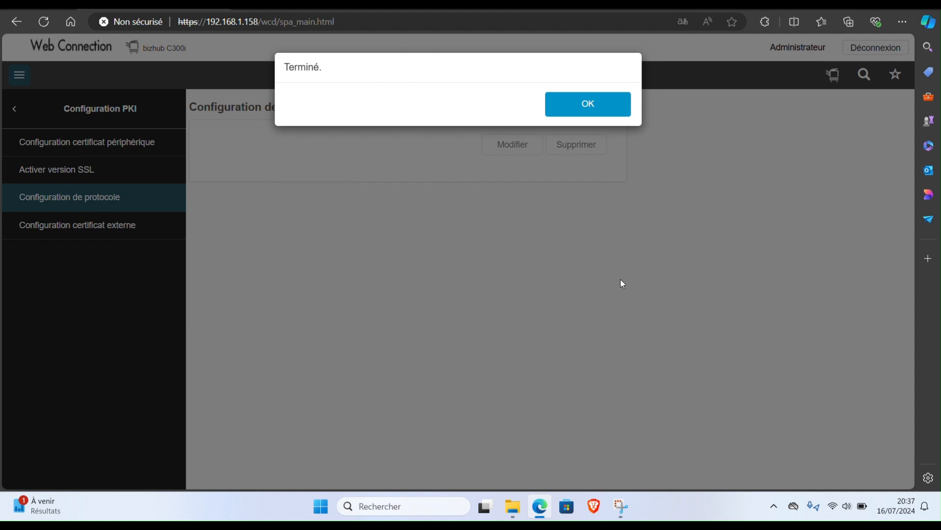
pyautogui.press('Return')
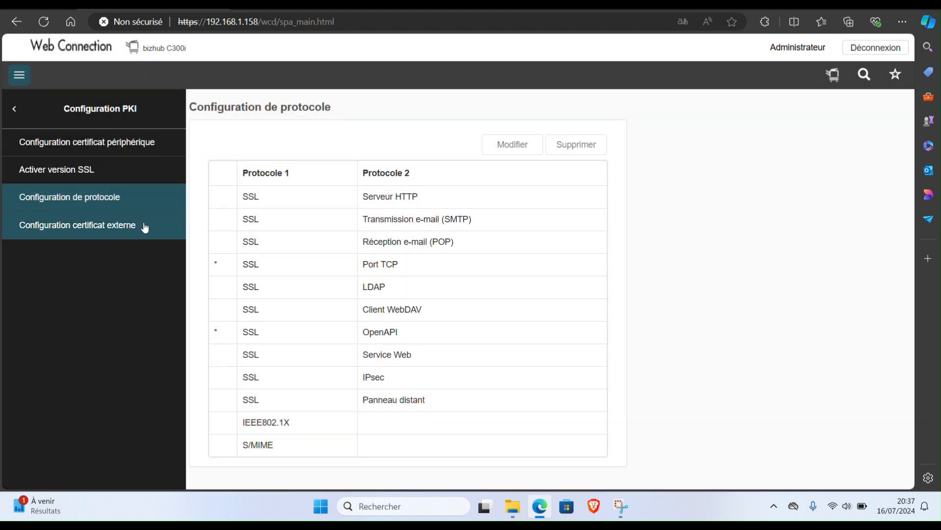
# Step: View the external certificate list, then save the security section's certificate verification settings with verification off and acknowledge the notice
pyautogui.click(144, 227)
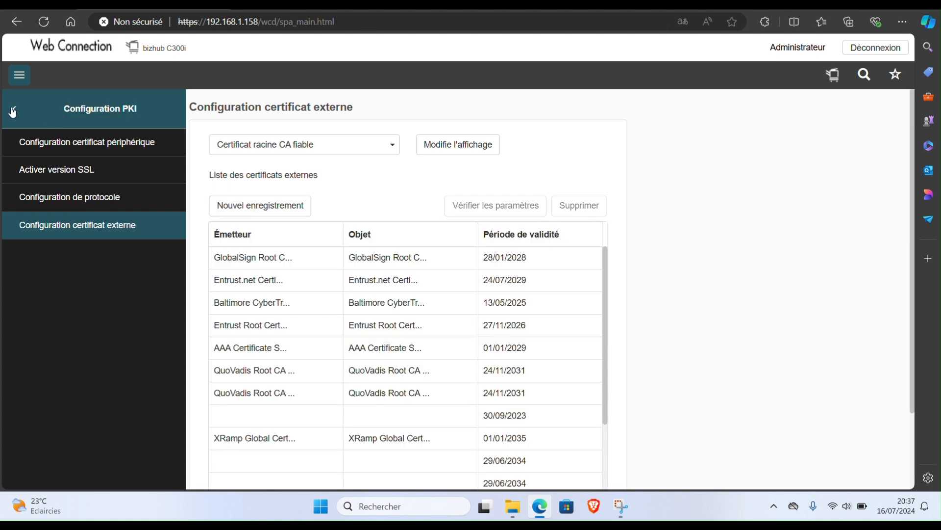
pyautogui.click(13, 113)
pyautogui.click(74, 167)
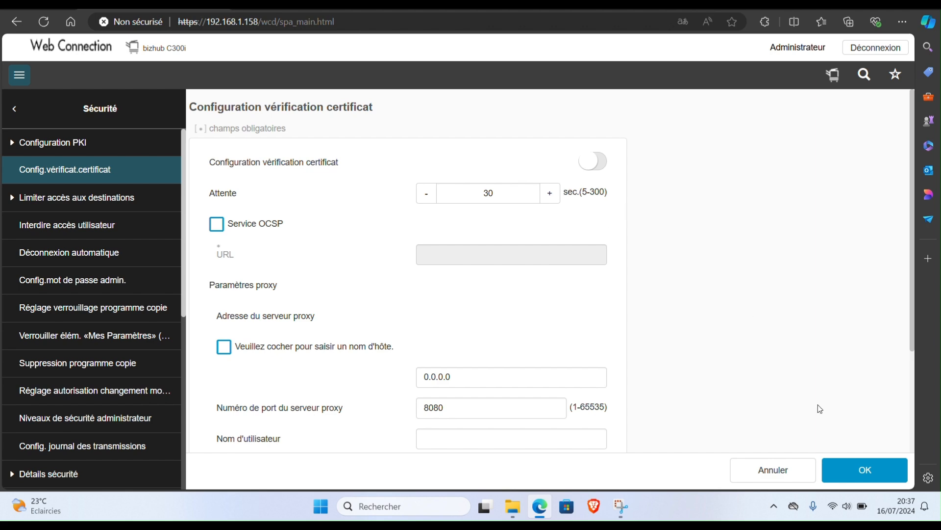
pyautogui.click(869, 472)
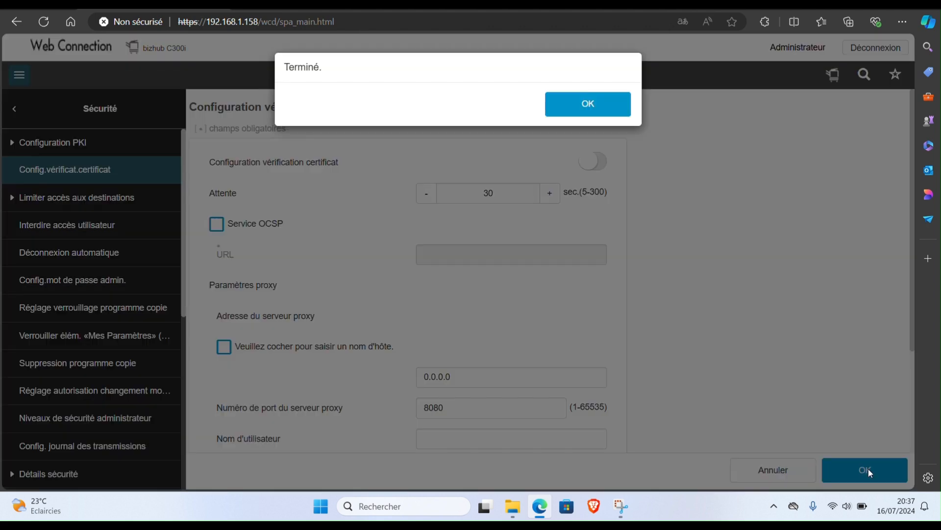
pyautogui.press('Return')
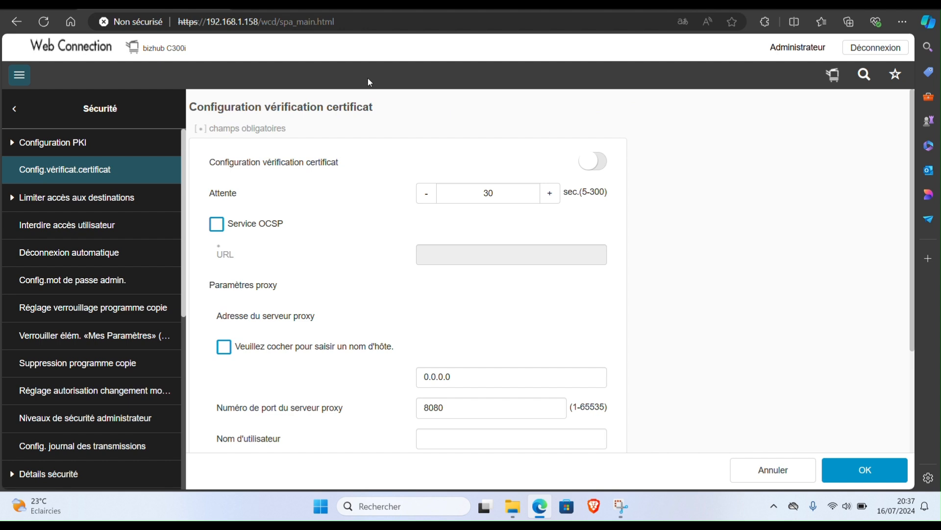
# Step: In the network's Open API configuration, set the SSL/port parameter to SSL uniquement and apply it
pyautogui.click(12, 108)
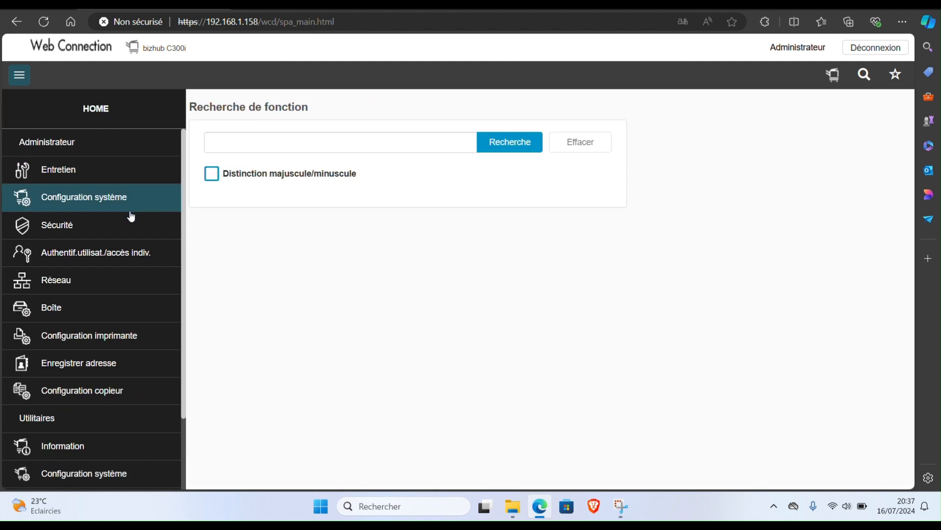
pyautogui.click(132, 275)
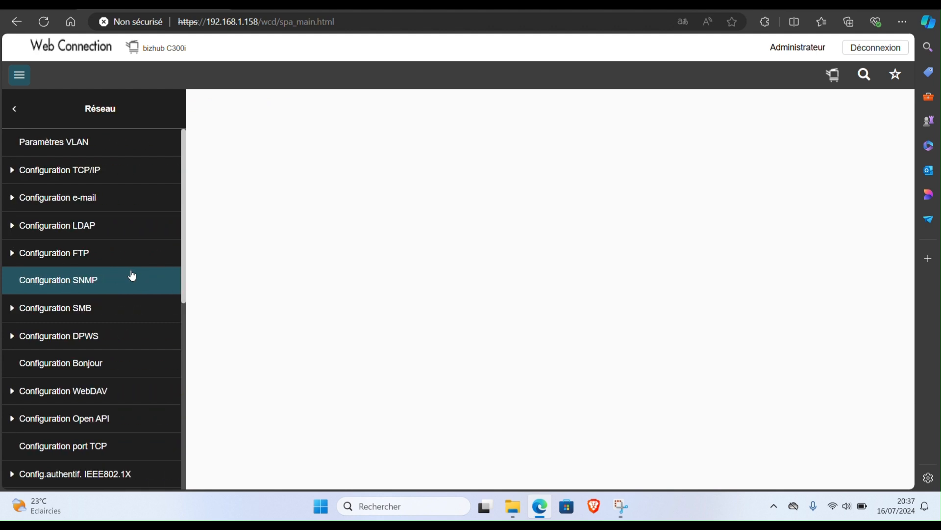
pyautogui.scroll(-1, 124, 343)
pyautogui.scroll(-1, 125, 343)
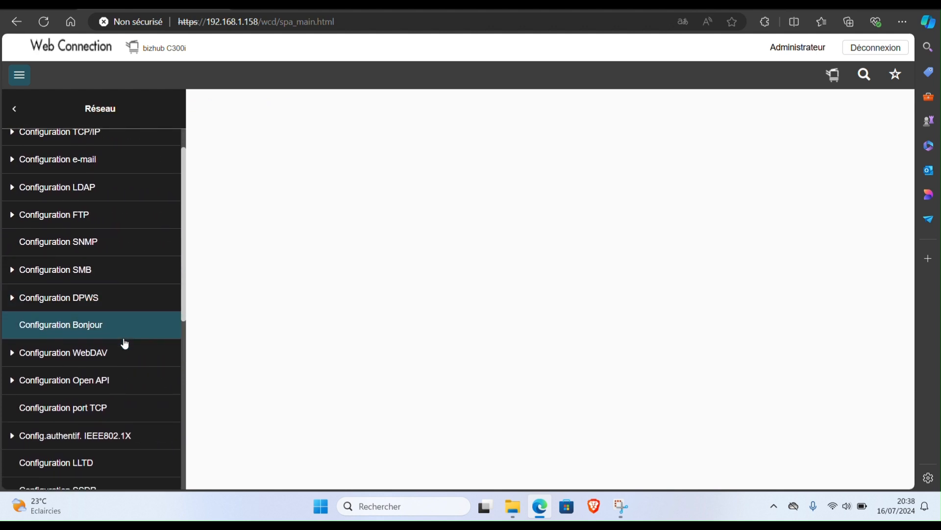
pyautogui.click(126, 380)
pyautogui.click(147, 148)
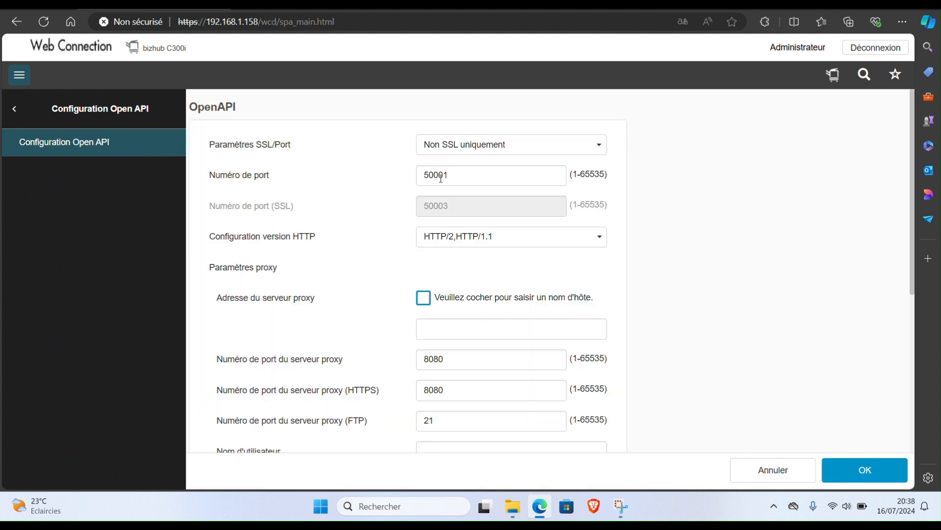
pyautogui.click(471, 145)
pyautogui.click(482, 196)
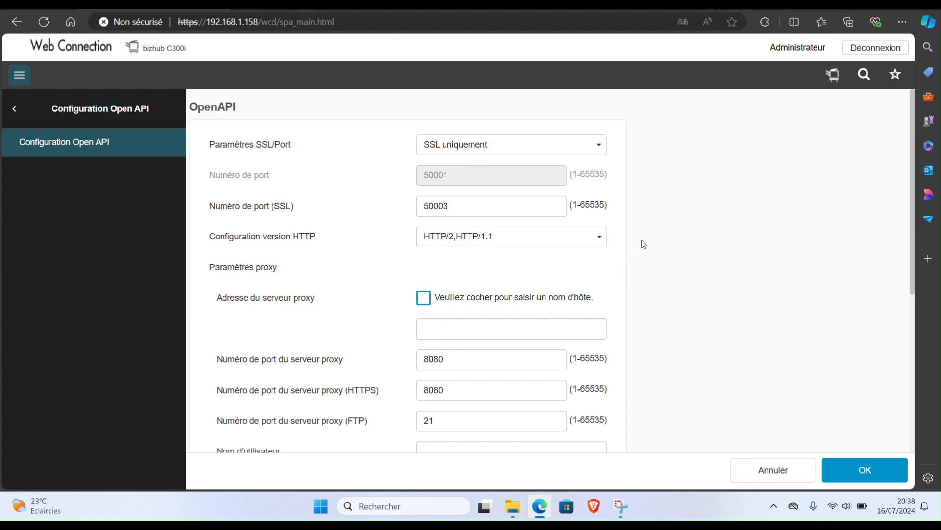
pyautogui.click(852, 469)
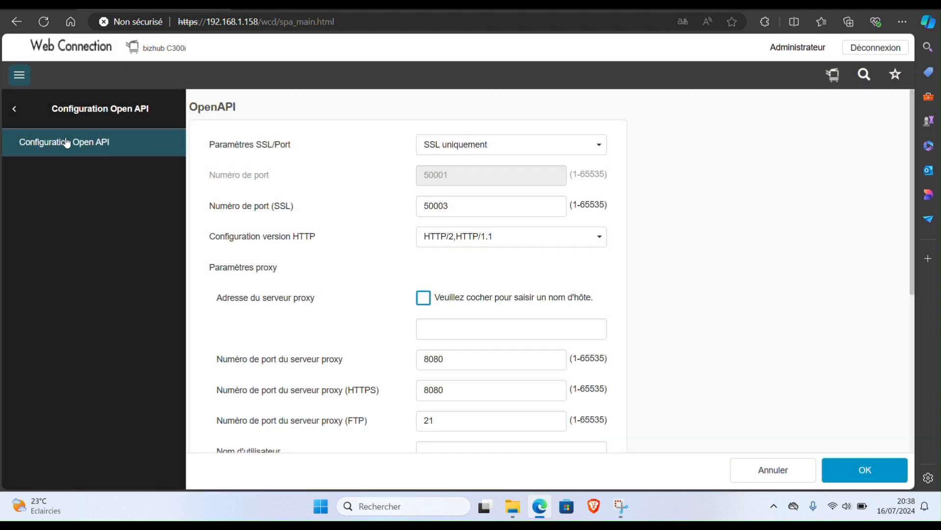
# Step: Enable SSL/TLS use in the network's TCP port configuration, apply it and reload the page past the restart notice
pyautogui.click(11, 111)
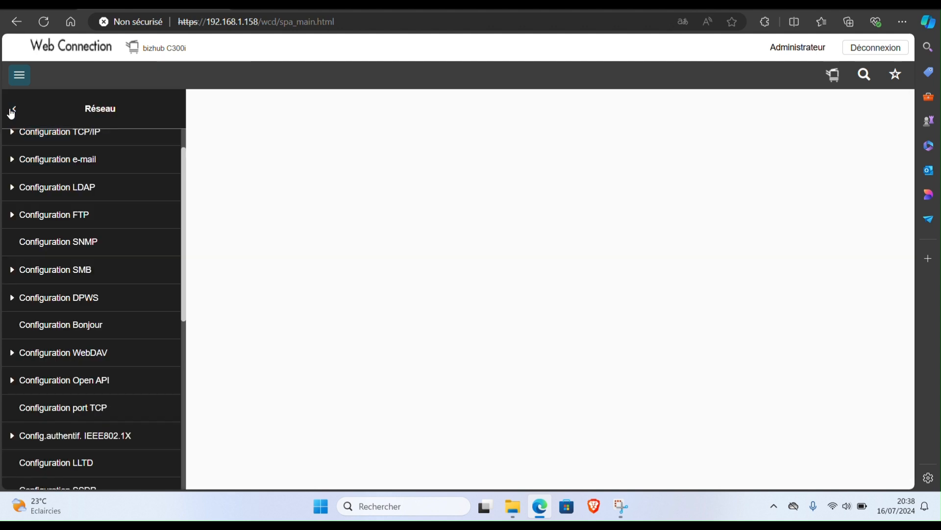
pyautogui.scroll(-1, 153, 322)
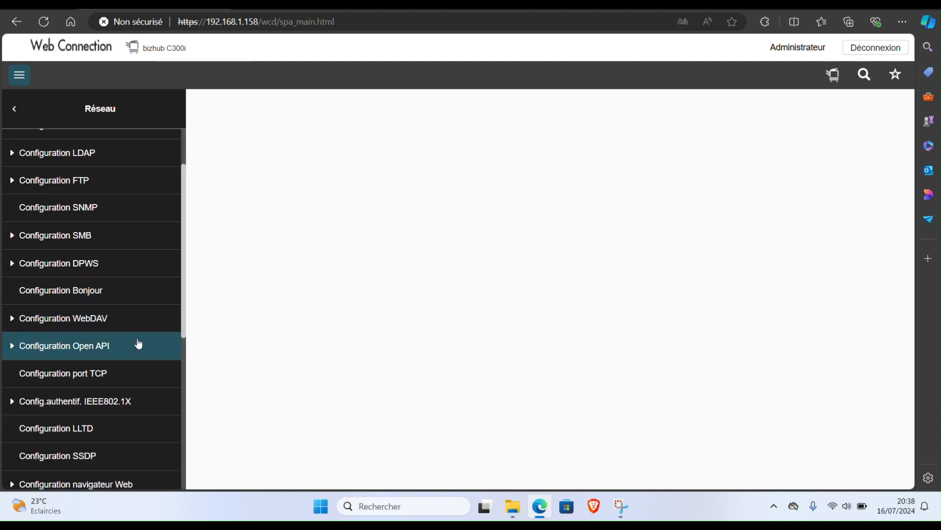
pyautogui.click(123, 376)
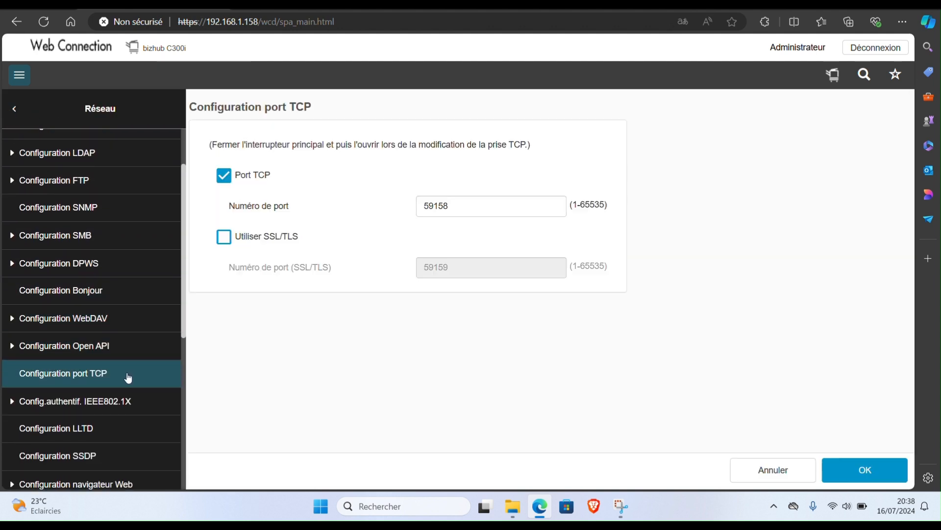
pyautogui.click(272, 239)
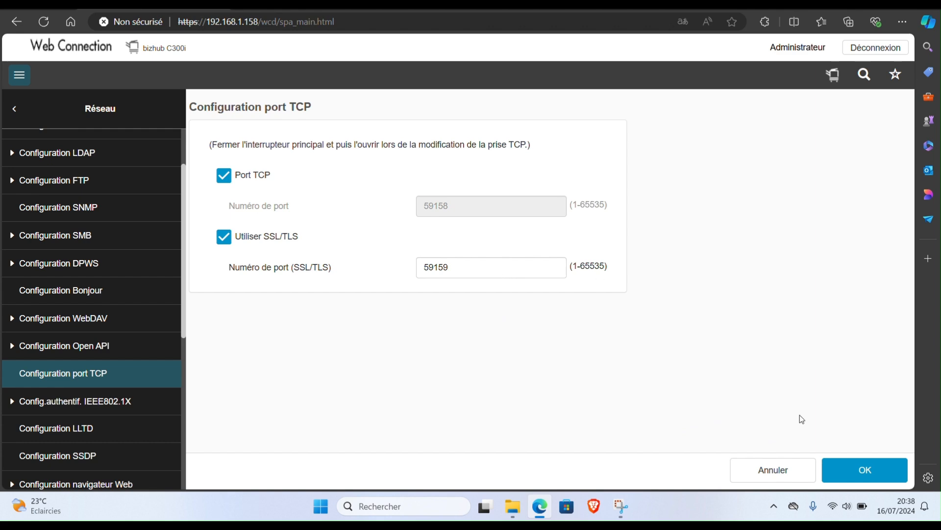
pyautogui.click(848, 467)
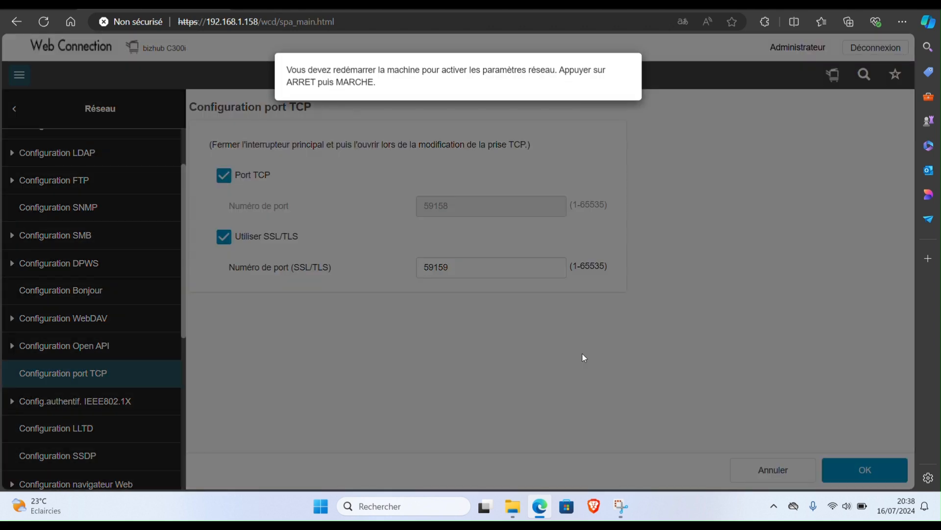
pyautogui.click(47, 21)
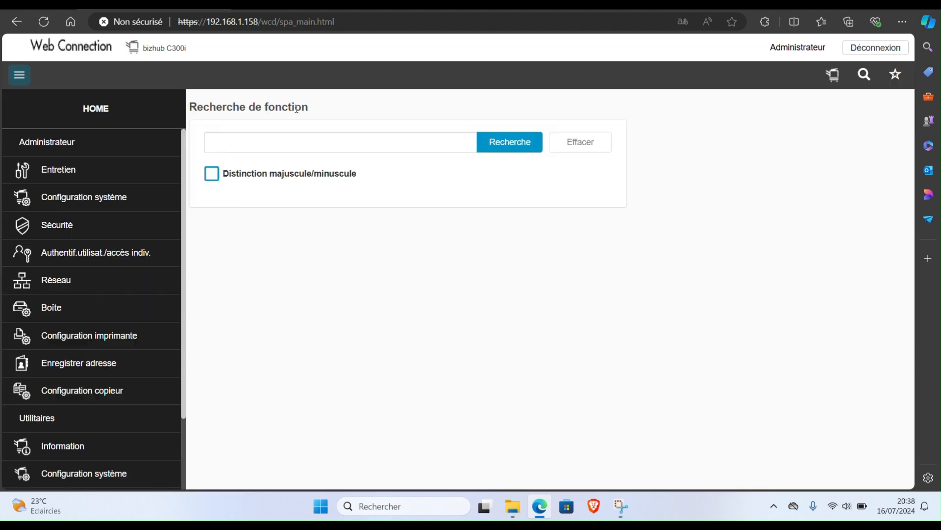
# Step: Check the network's web browser and file operation permission settings, and save the web browser configuration with Navigateur Web enabled
pyautogui.click(149, 281)
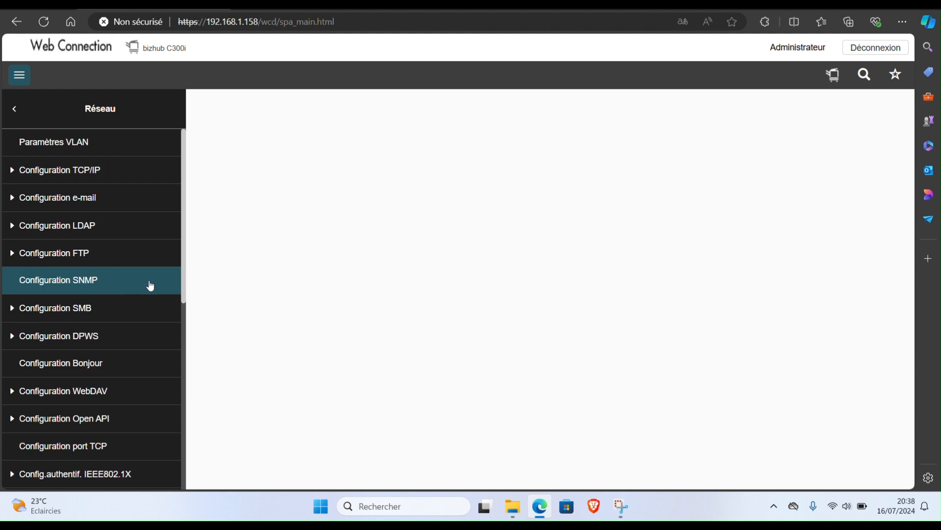
pyautogui.scroll(-3, 122, 362)
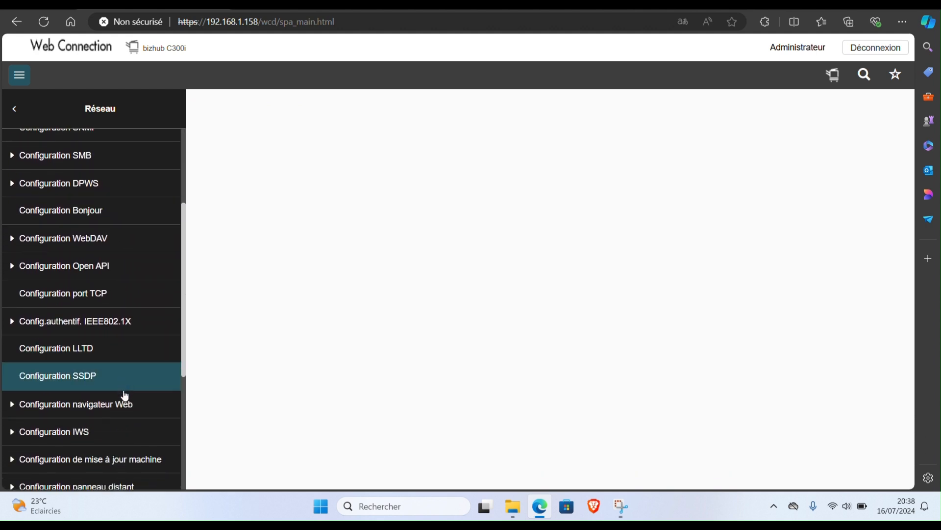
pyautogui.click(125, 399)
pyautogui.click(158, 154)
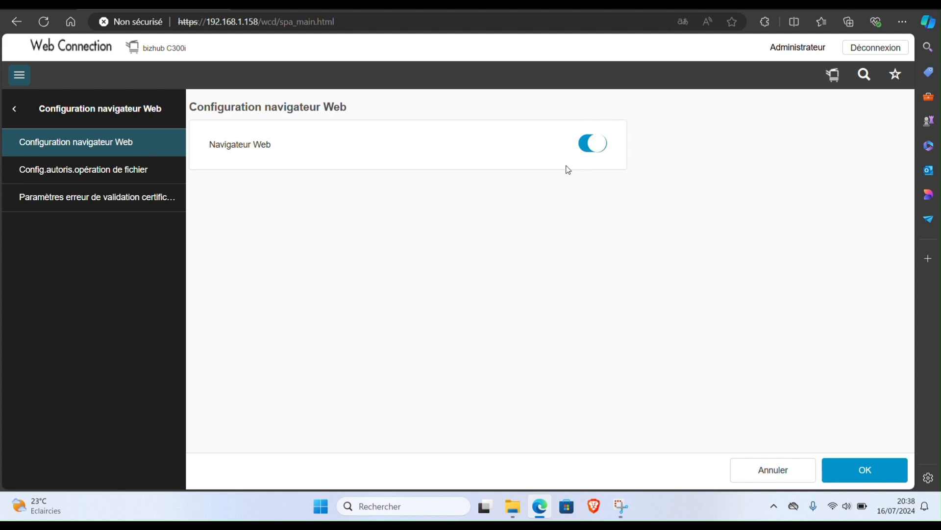
pyautogui.click(173, 196)
pyautogui.click(152, 177)
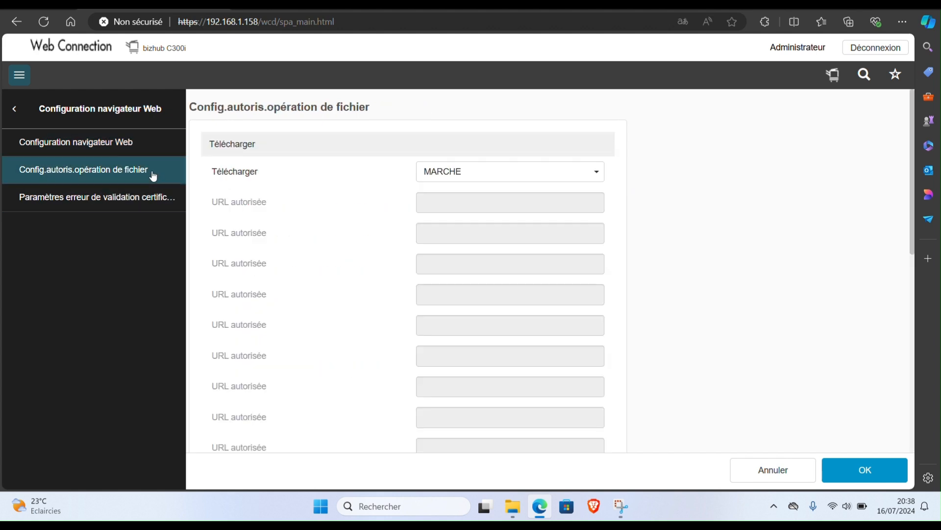
pyautogui.click(151, 155)
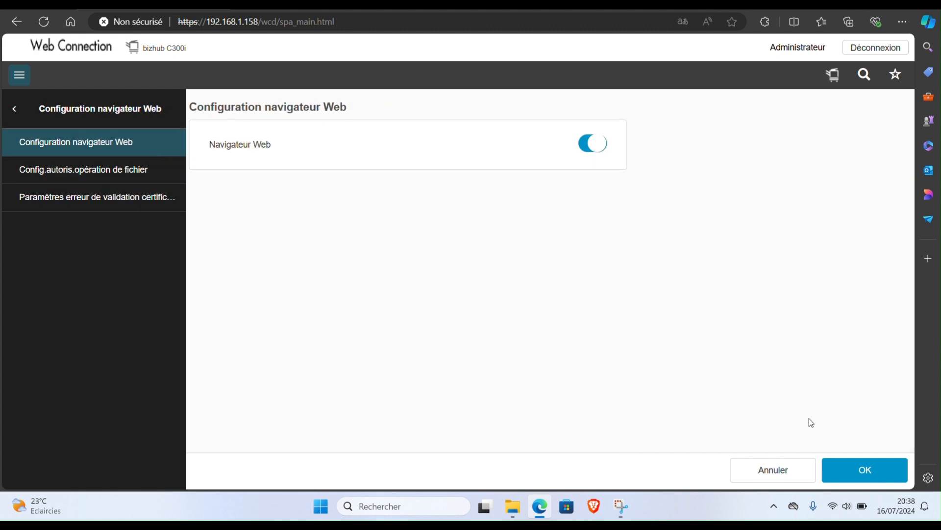
pyautogui.click(868, 473)
pyautogui.click(569, 107)
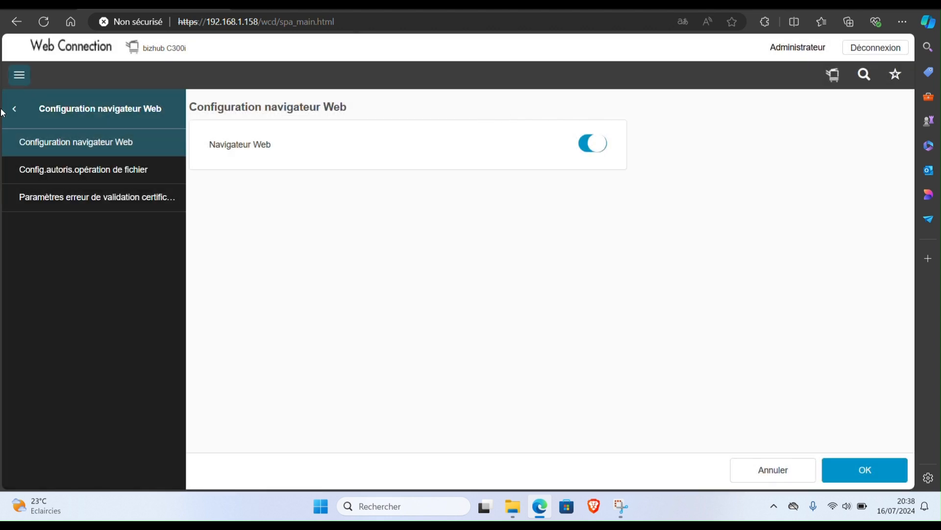
# Step: Open the KM-C300i device certificate's details in the PKI configuration and examine its issuer, assigned protocols and validity period
pyautogui.click(14, 109)
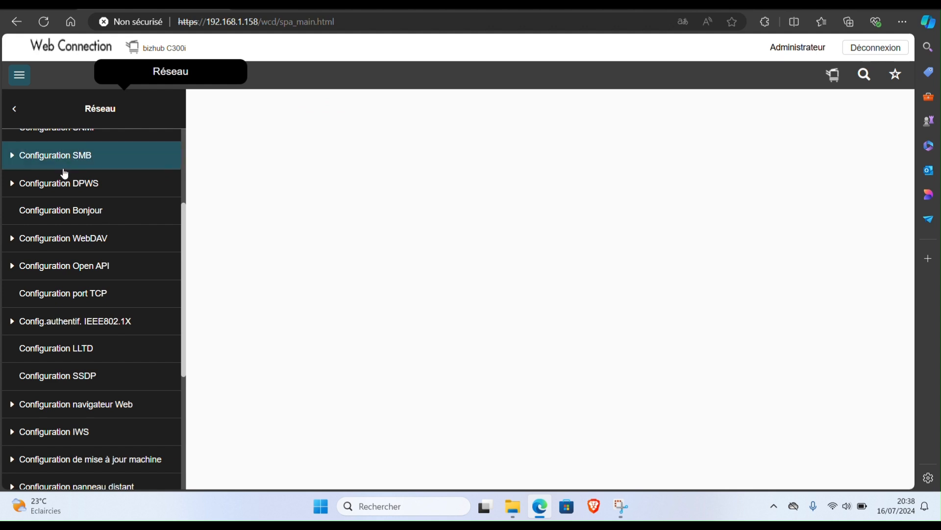
pyautogui.scroll(3, 62, 169)
pyautogui.click(15, 108)
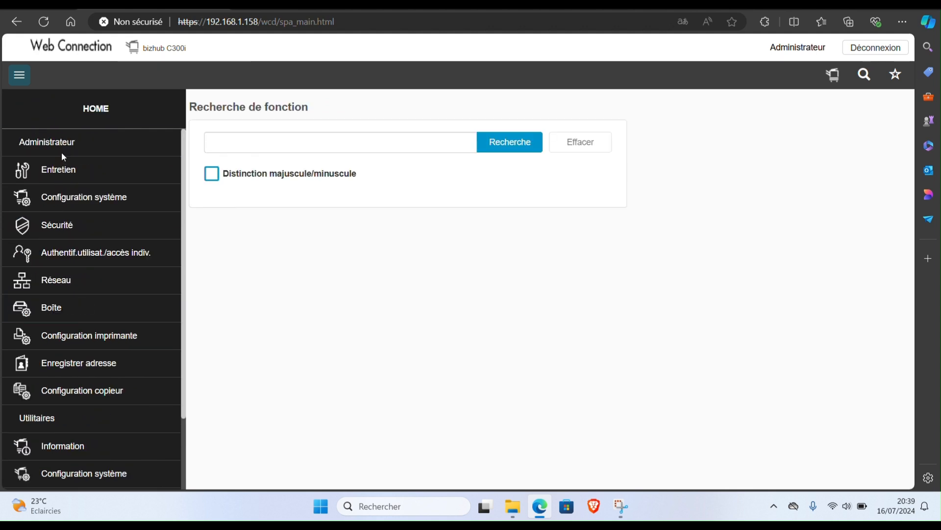
pyautogui.click(96, 221)
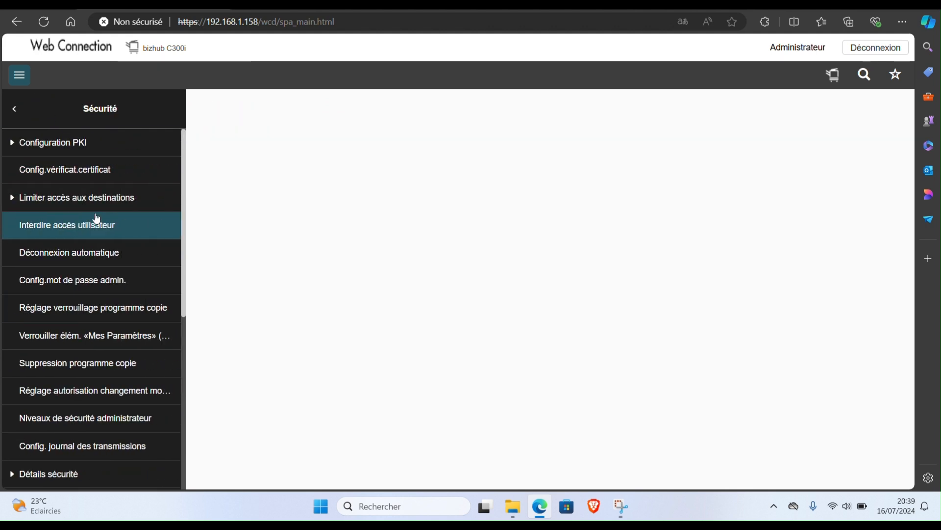
pyautogui.click(113, 146)
pyautogui.click(114, 148)
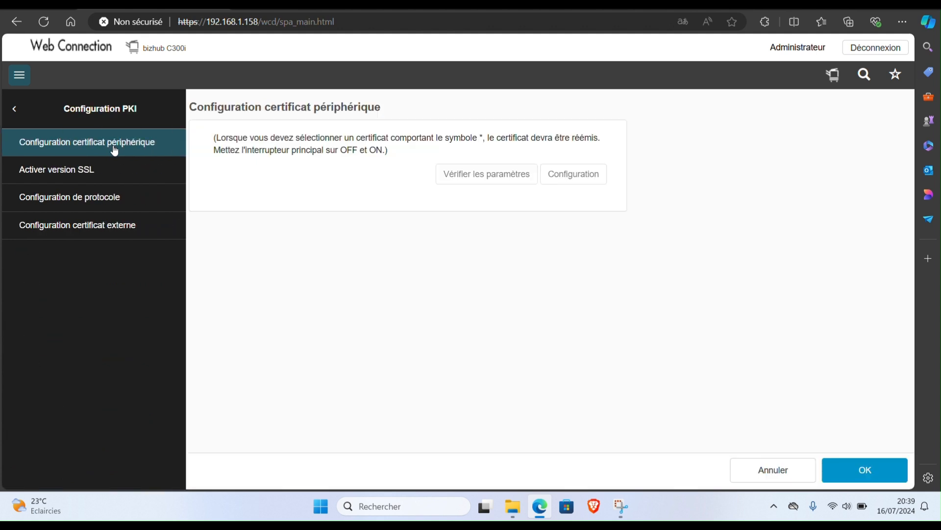
pyautogui.click(493, 223)
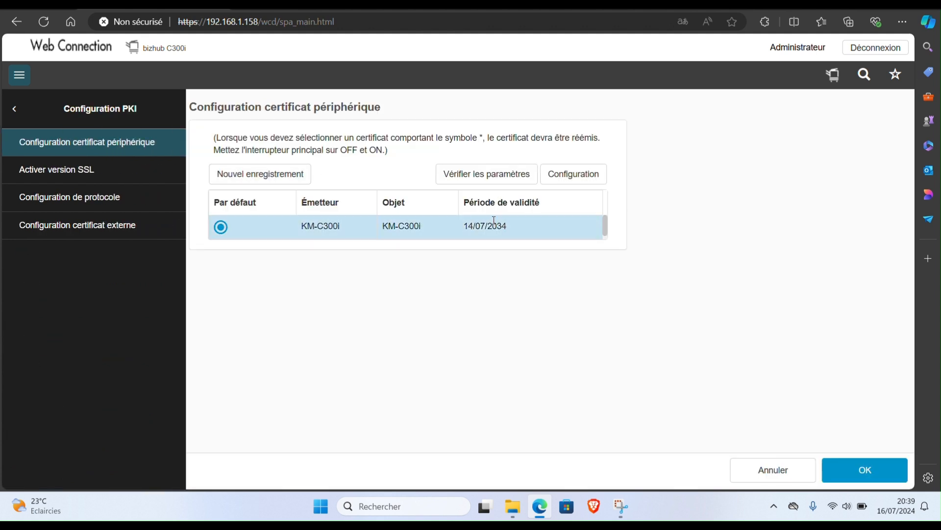
pyautogui.click(494, 174)
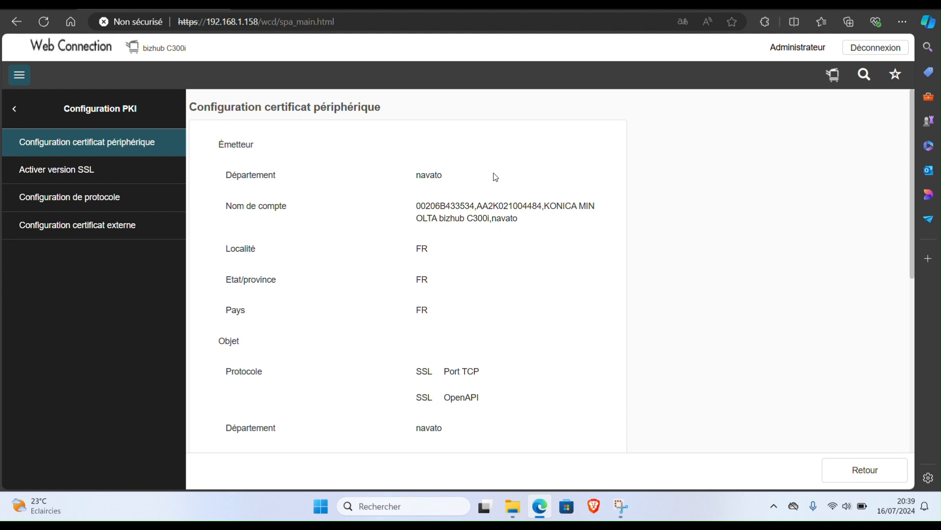
pyautogui.scroll(-2, 534, 247)
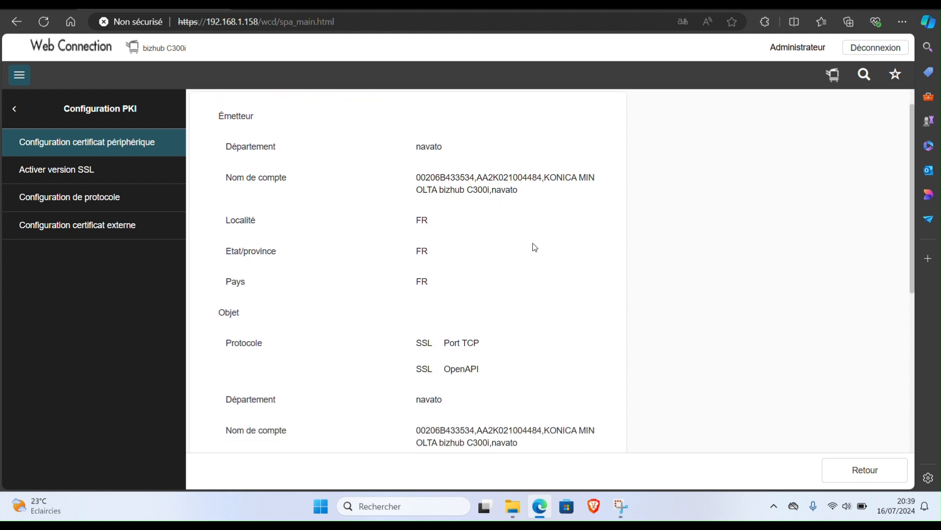
pyautogui.scroll(-2, 534, 246)
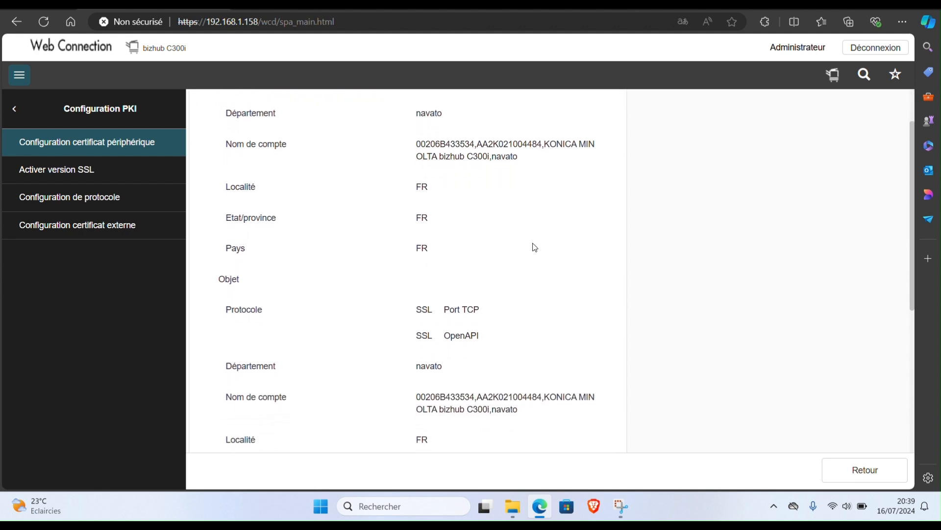
pyautogui.scroll(-3, 535, 247)
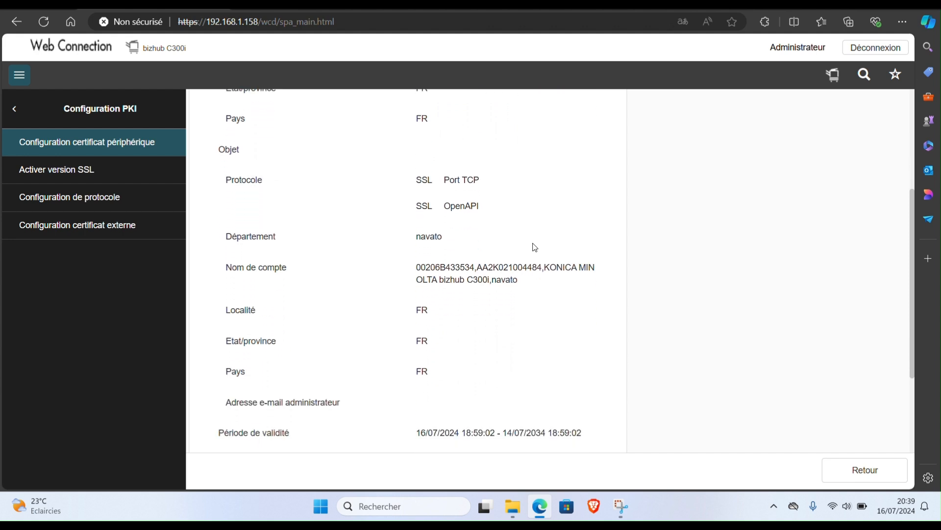
# Step: Review the rest of the certificate's details, including extended functions and DNS name, and save the device certificate configuration with KM-C300i as default
pyautogui.scroll(-3, 535, 247)
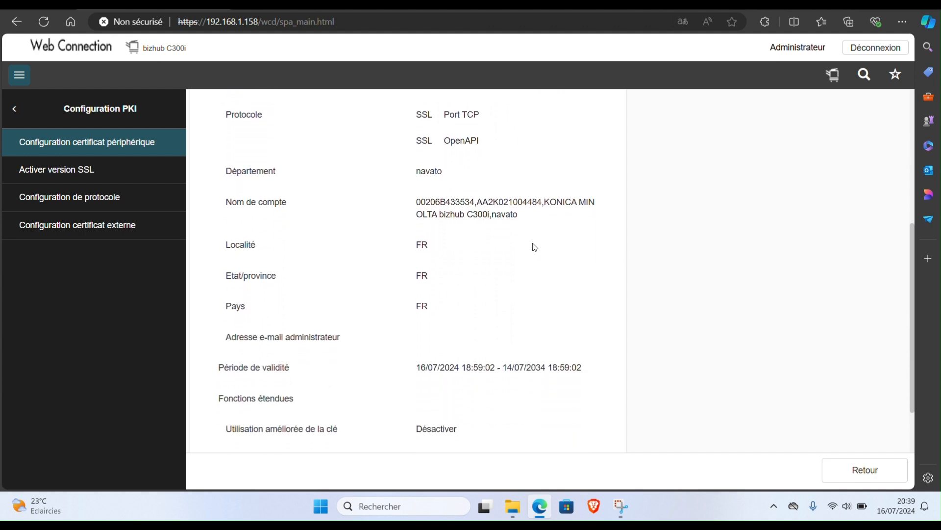
pyautogui.scroll(-1, 535, 247)
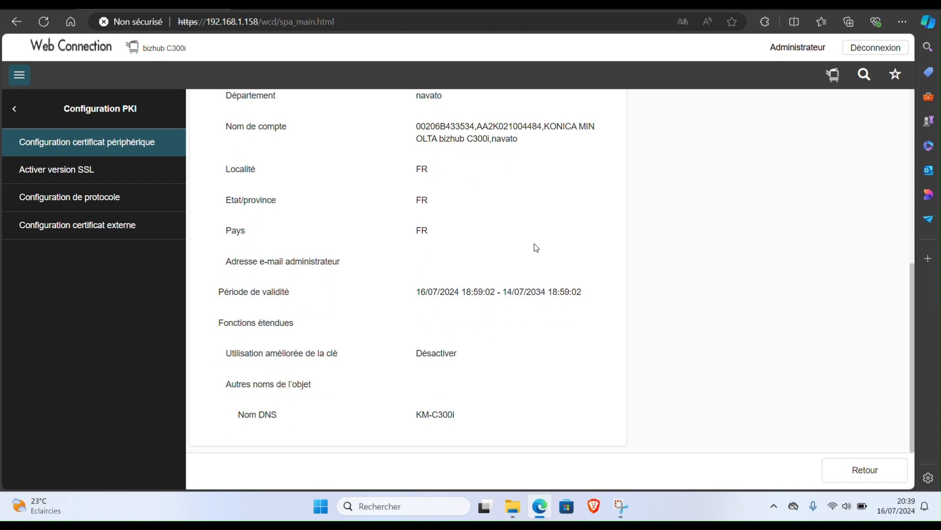
pyautogui.scroll(10, 585, 283)
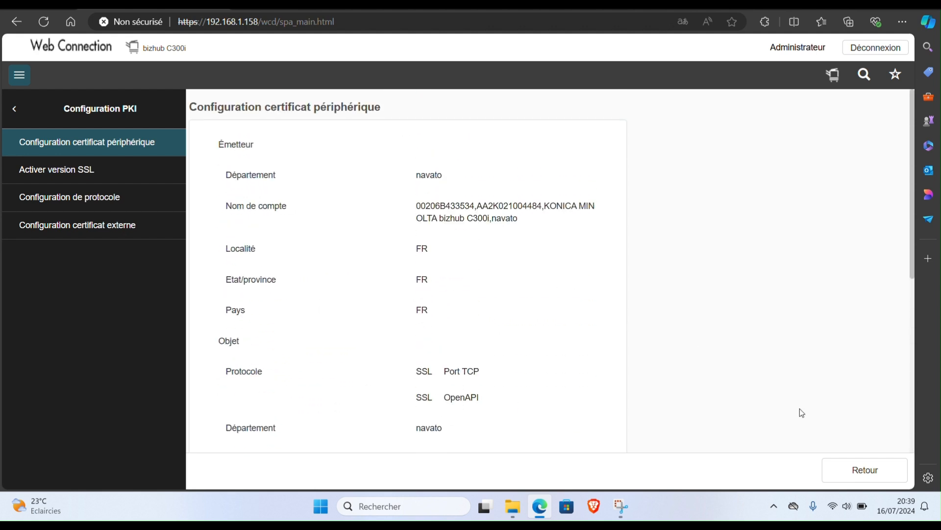
pyautogui.click(851, 479)
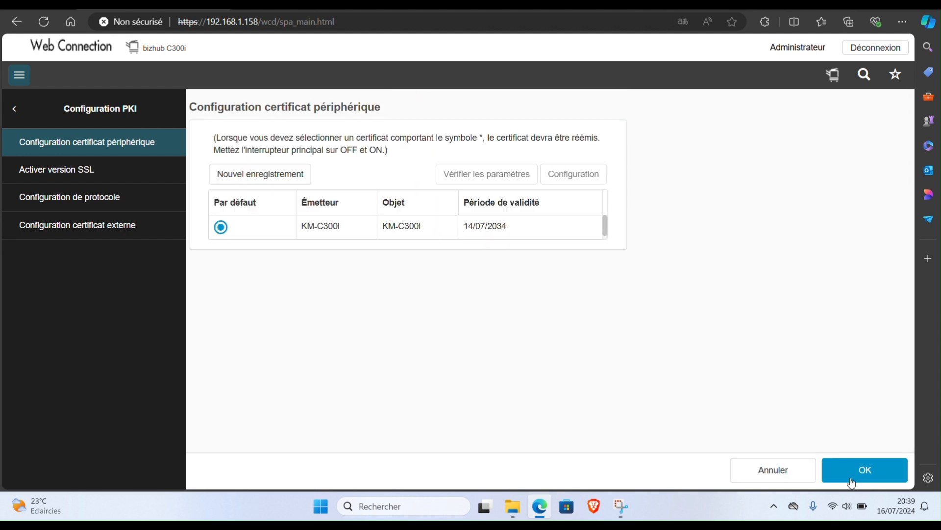
pyautogui.click(851, 480)
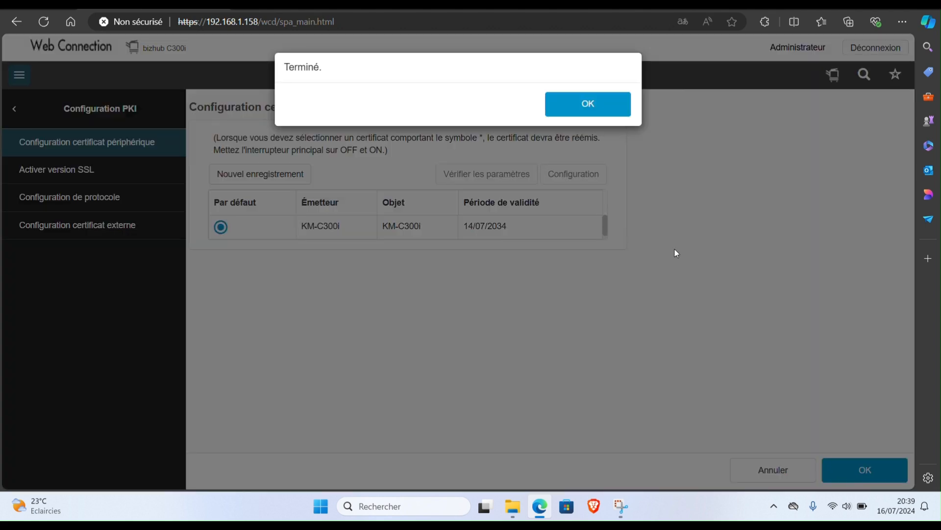
pyautogui.click(604, 107)
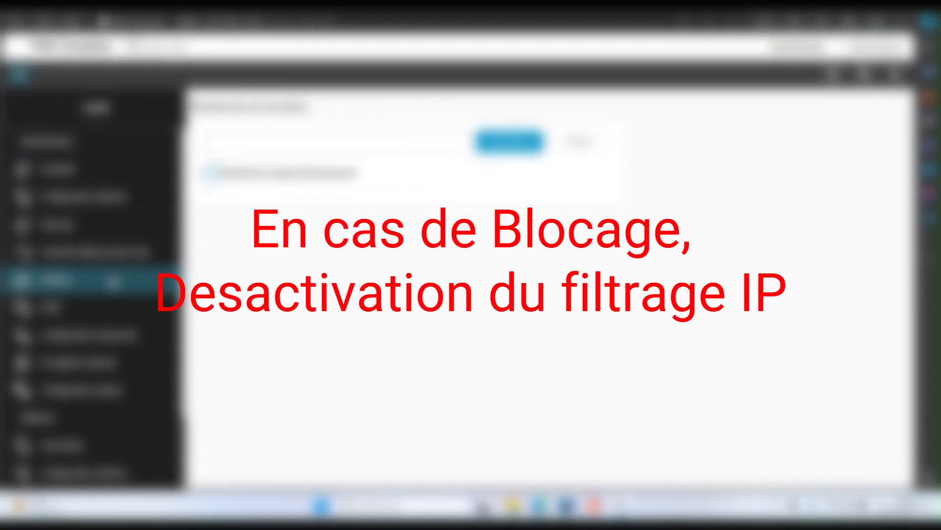
# Step: In the network's TCP/IP configuration, set the filtering type to Aucun filtre and confirm disabling the filtering function
pyautogui.click(113, 281)
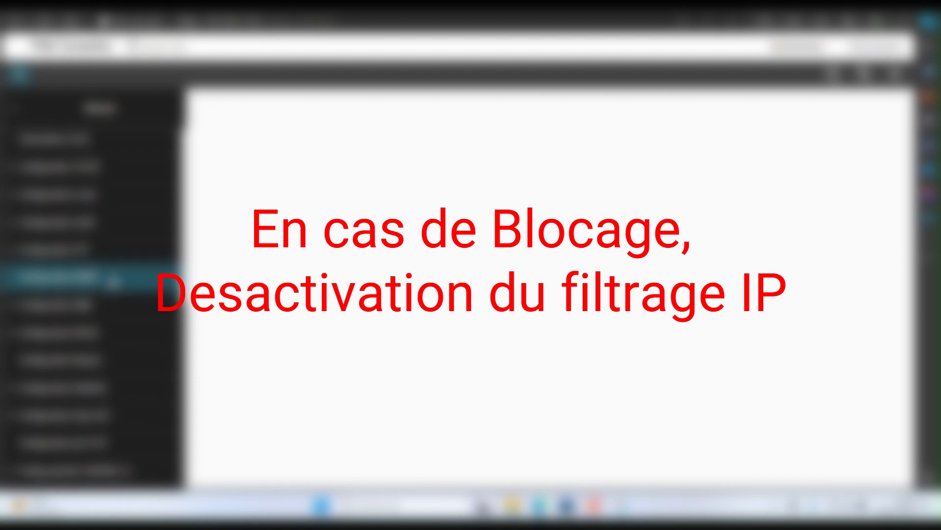
pyautogui.scroll(-5, 113, 282)
pyautogui.scroll(-4, 113, 281)
pyautogui.scroll(-1, 114, 281)
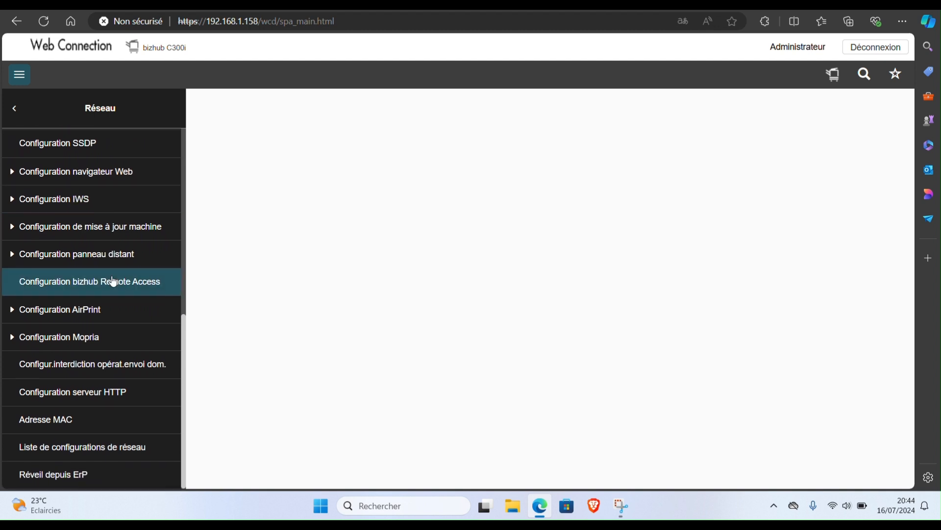
pyautogui.scroll(5, 114, 282)
pyautogui.scroll(3, 113, 282)
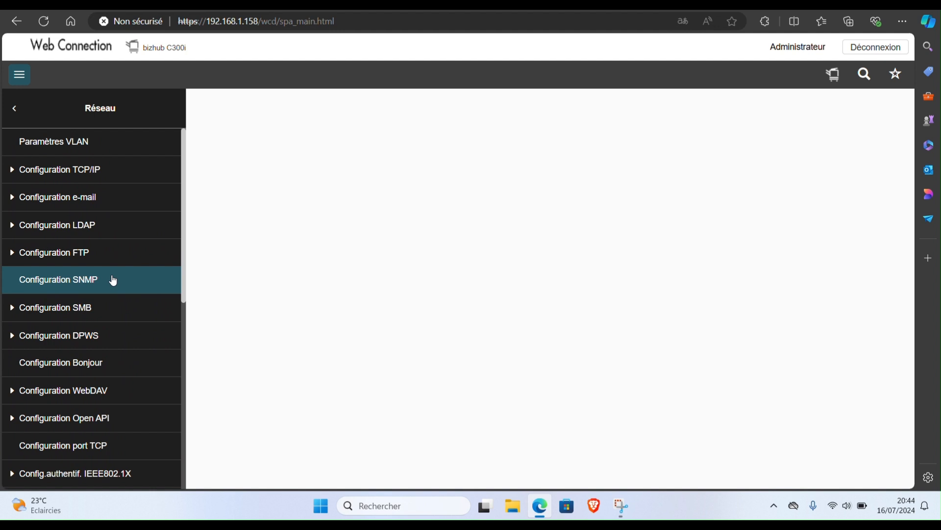
pyautogui.click(128, 170)
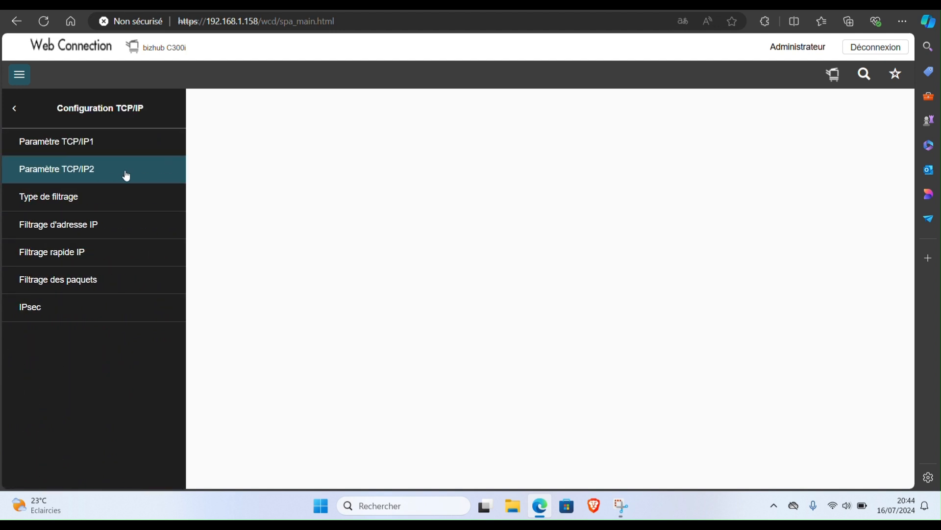
pyautogui.click(118, 203)
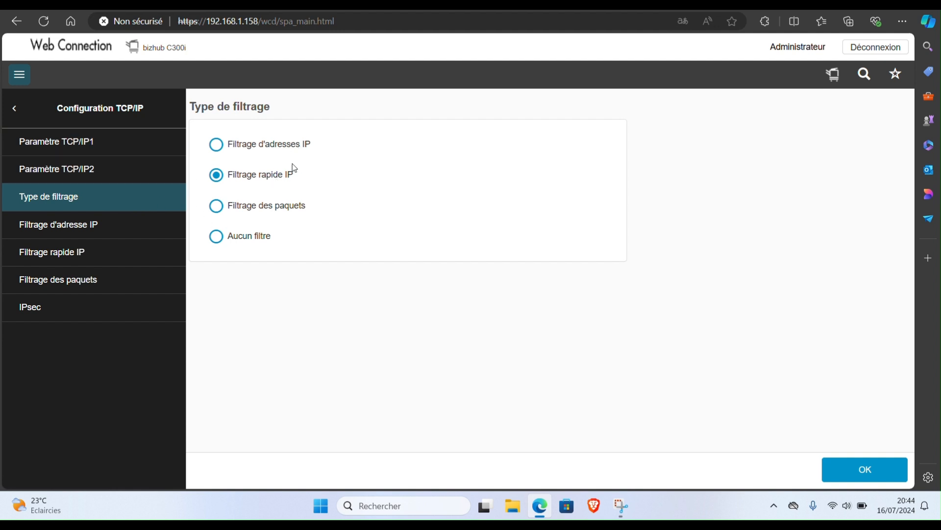
pyautogui.click(251, 238)
pyautogui.click(861, 484)
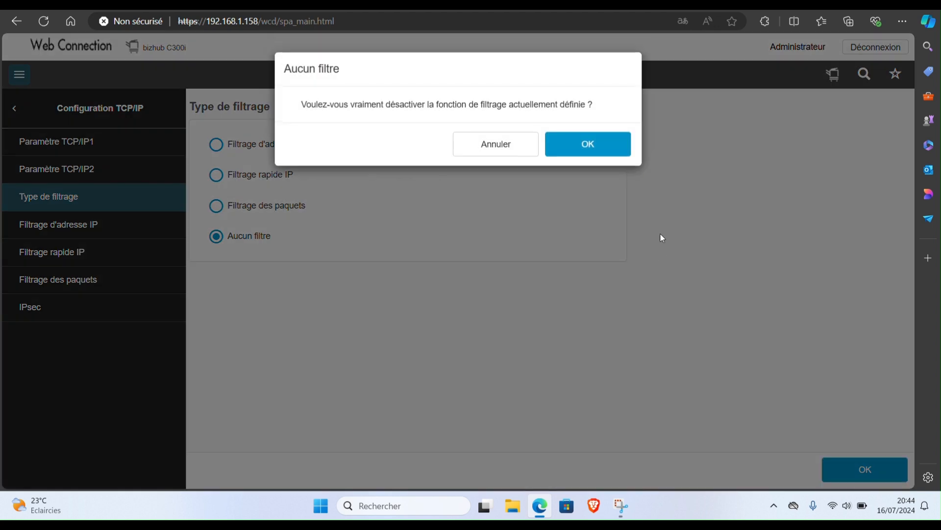
pyautogui.click(583, 146)
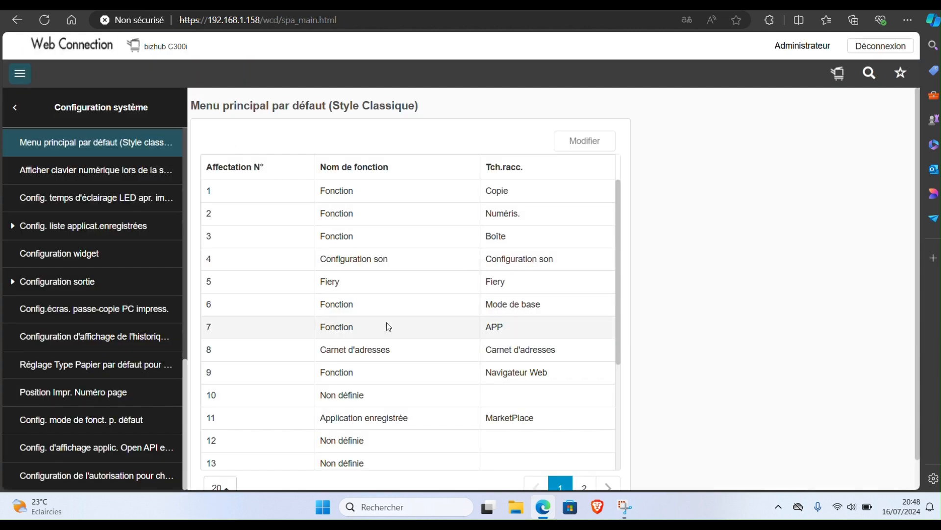
# Step: In the classic-style default main menu, set the function name of assignment 9 (Navigateur Web) to Non définie and save it
pyautogui.click(414, 372)
pyautogui.click(579, 147)
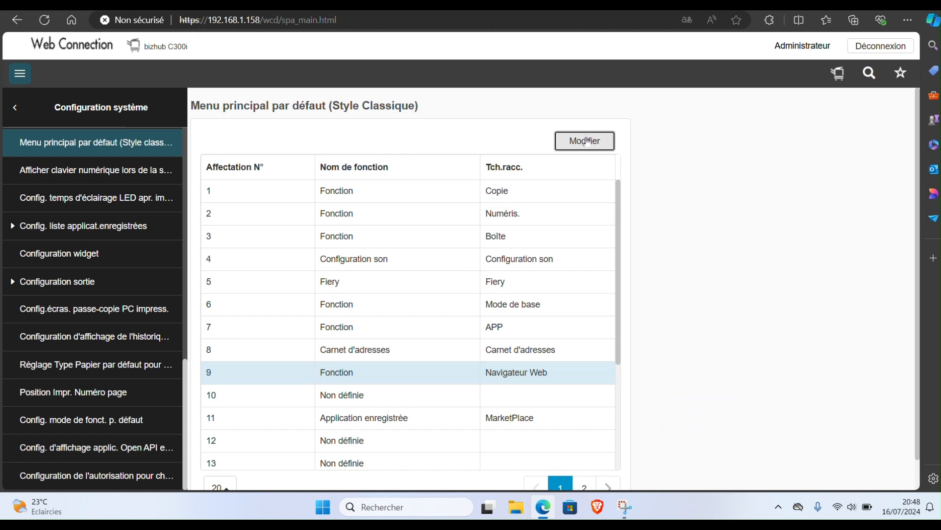
pyautogui.click(544, 199)
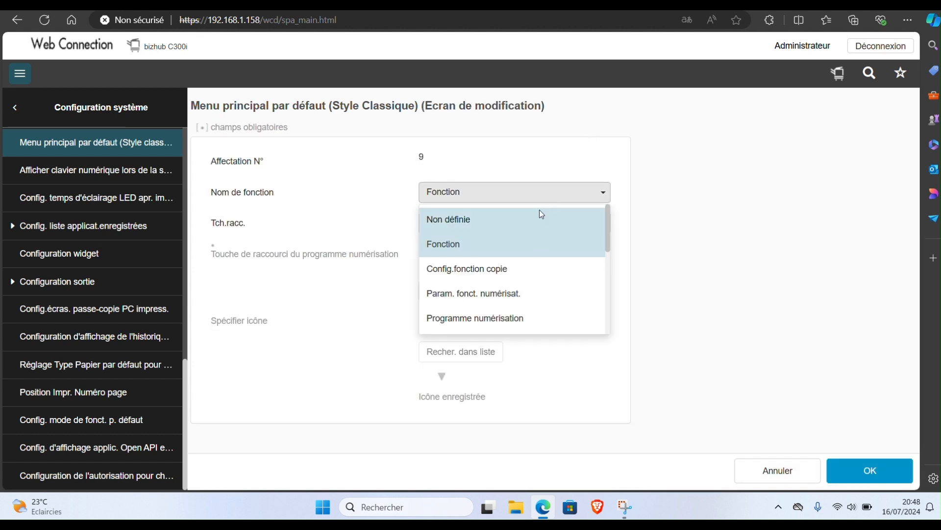
pyautogui.click(539, 215)
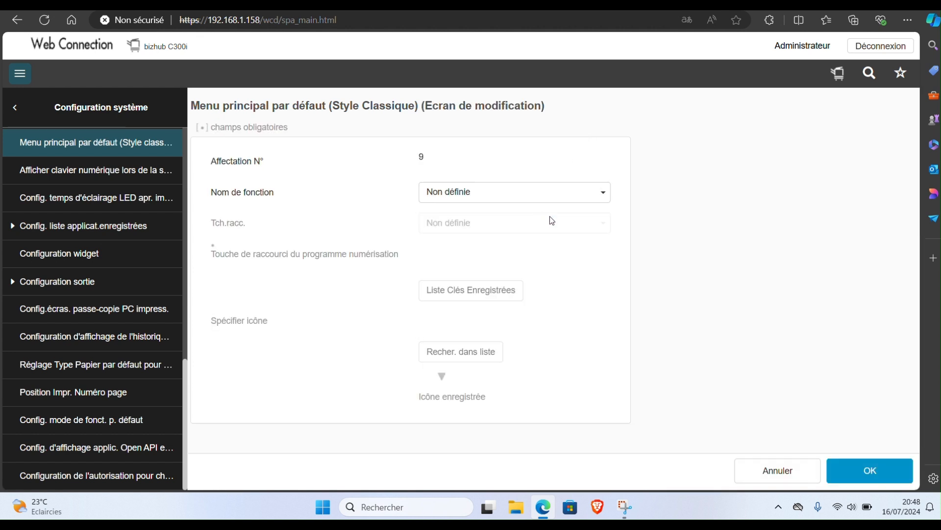
pyautogui.click(861, 469)
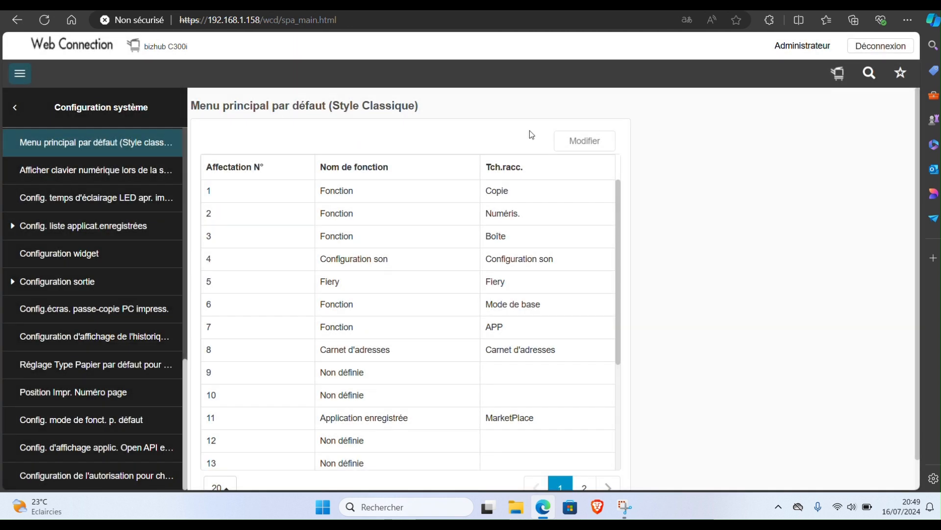